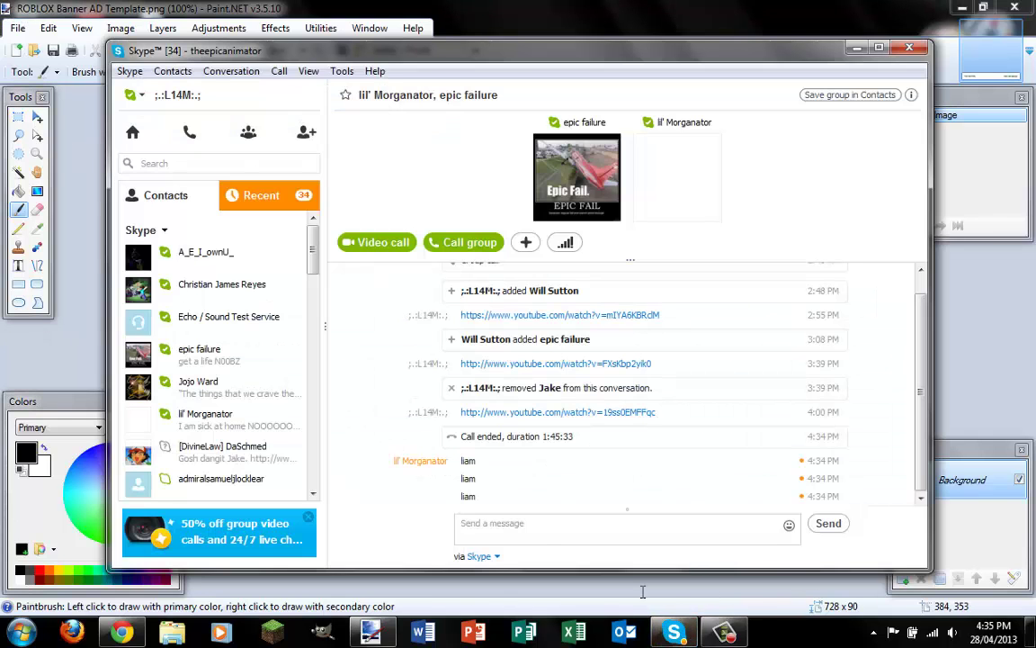
Reply in the Skype group chat that you'll call afterwards, then minimize Skype.
mouse_move(675, 632)
left_click(603, 567)
type("Ill call uj afterwa")
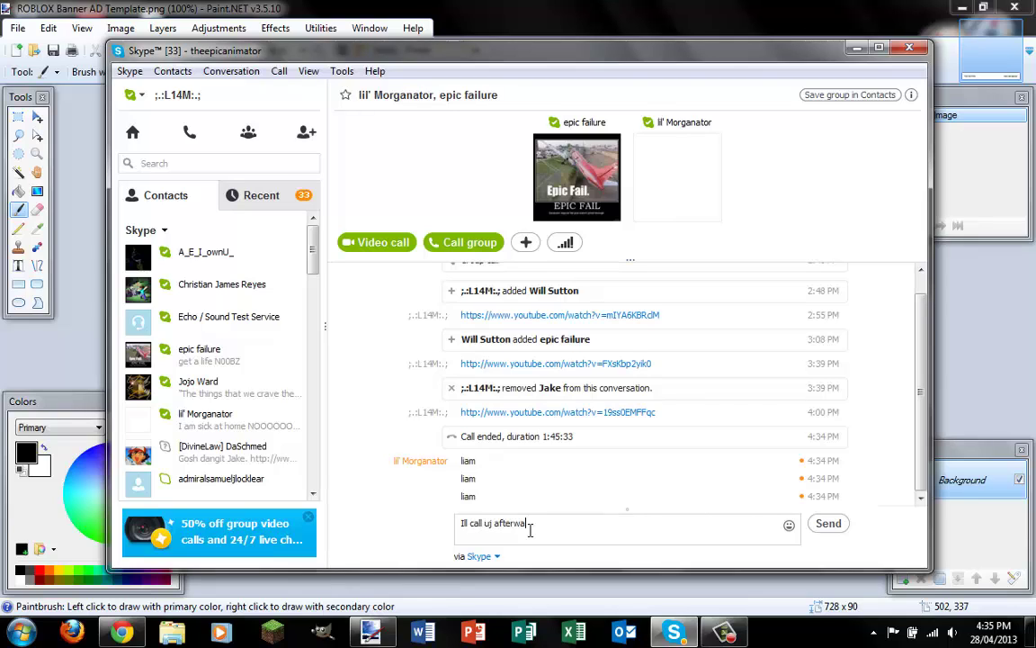
type("rds")
key("Return")
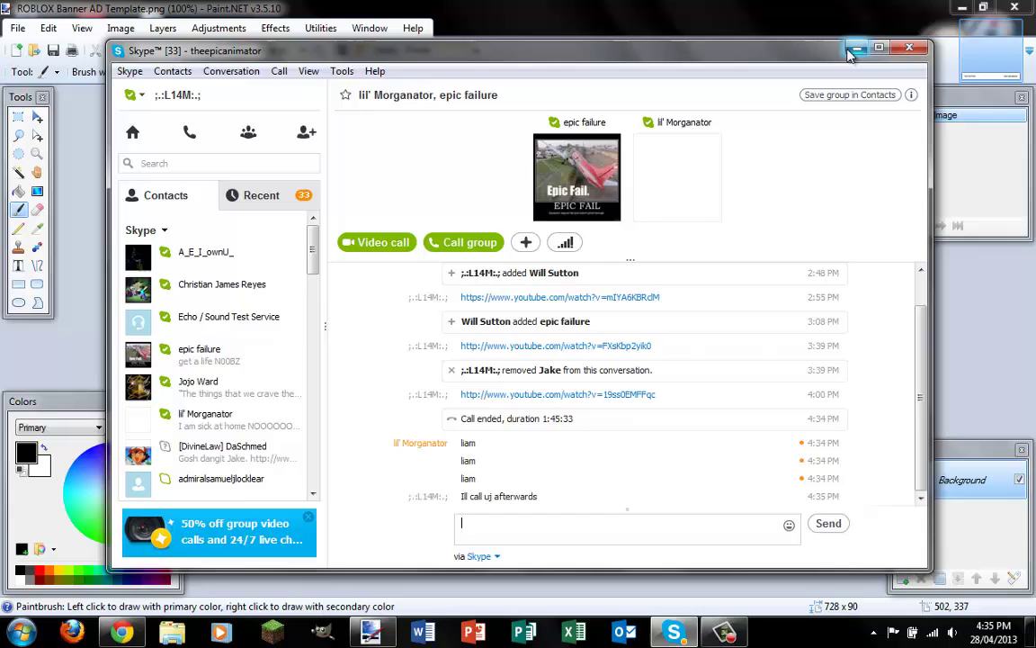
left_click(855, 49)
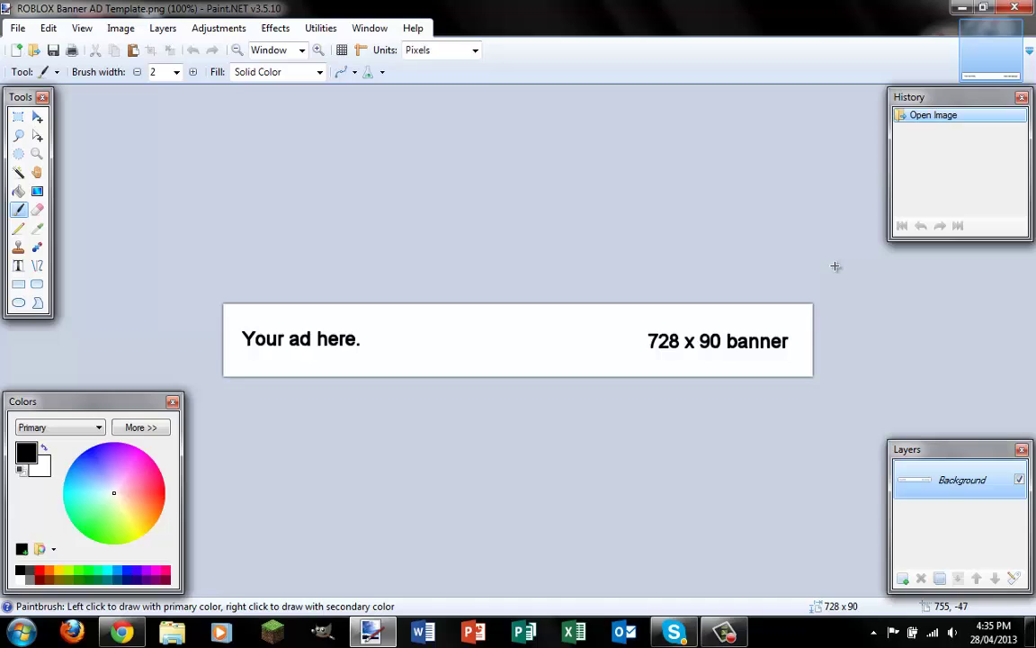
Select the whole banner and cut out the placeholder template contents.
left_click_drag(863, 284, 745, 345)
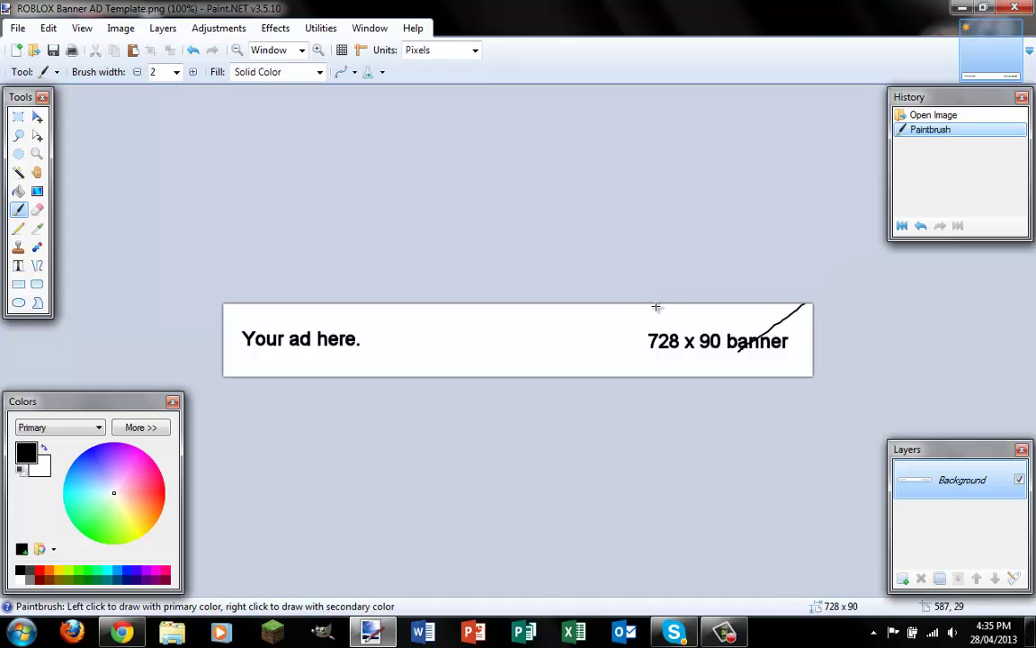
key("ctrl+z")
left_click(18, 119)
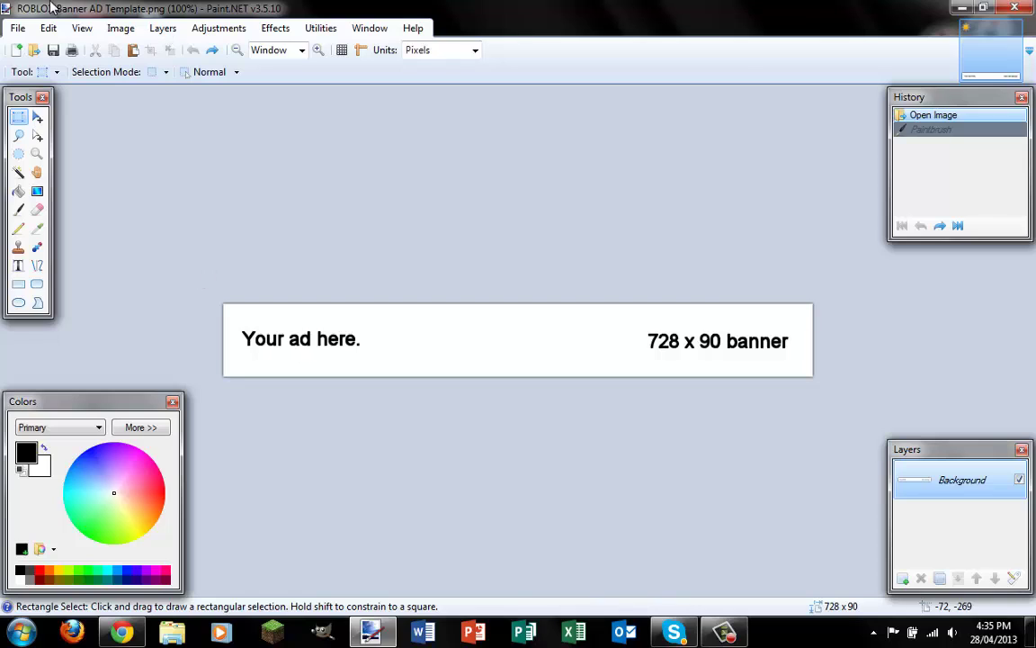
left_click_drag(200, 286, 891, 415)
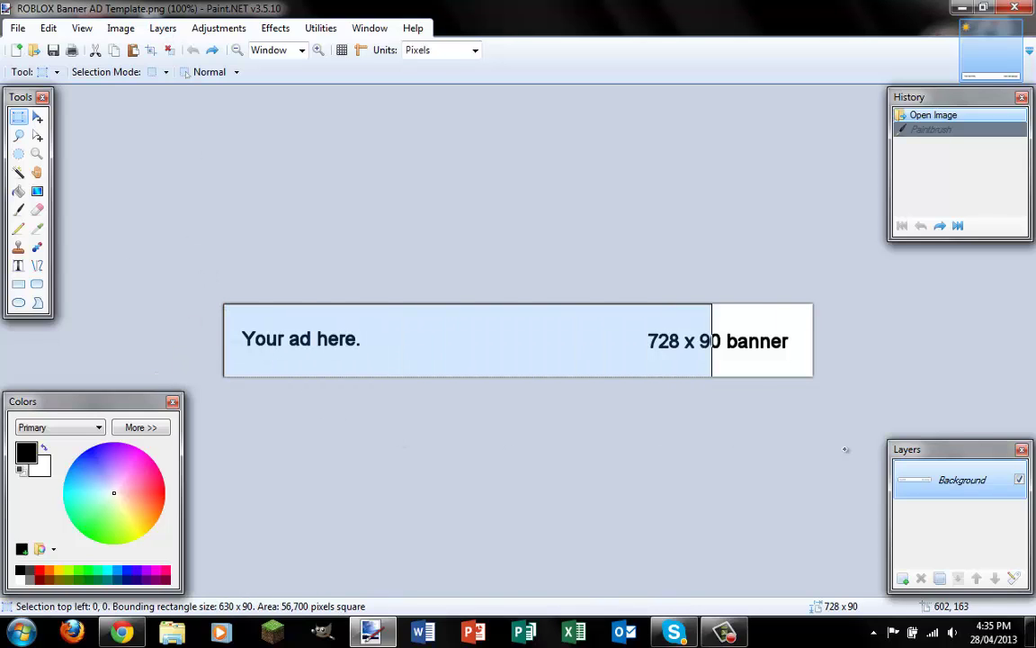
key("ctrl+x")
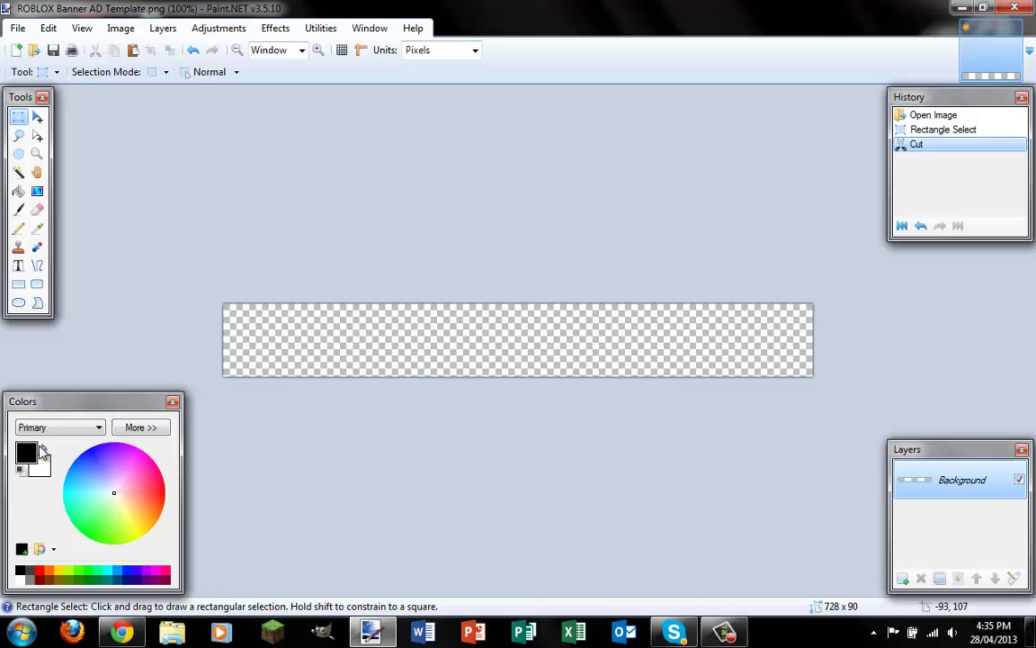
Fill the emptied banner solid white with the Paint Bucket.
left_click(42, 449)
left_click(18, 191)
left_click(325, 357)
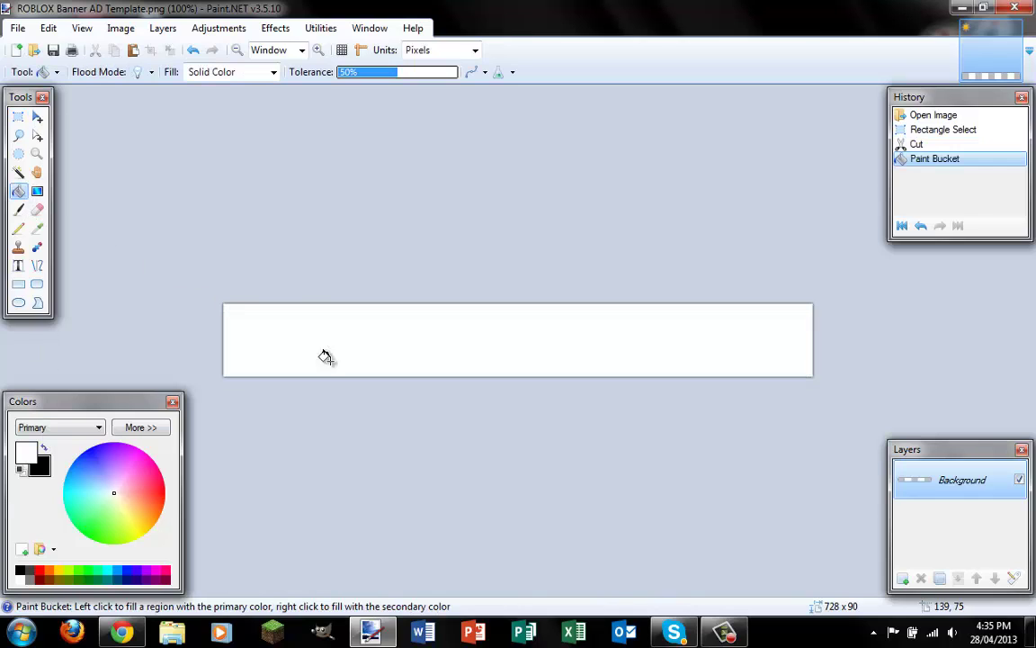
Lay a red-to-black gradient across the banner, red at the bottom-left and black at the top-right.
left_click(38, 192)
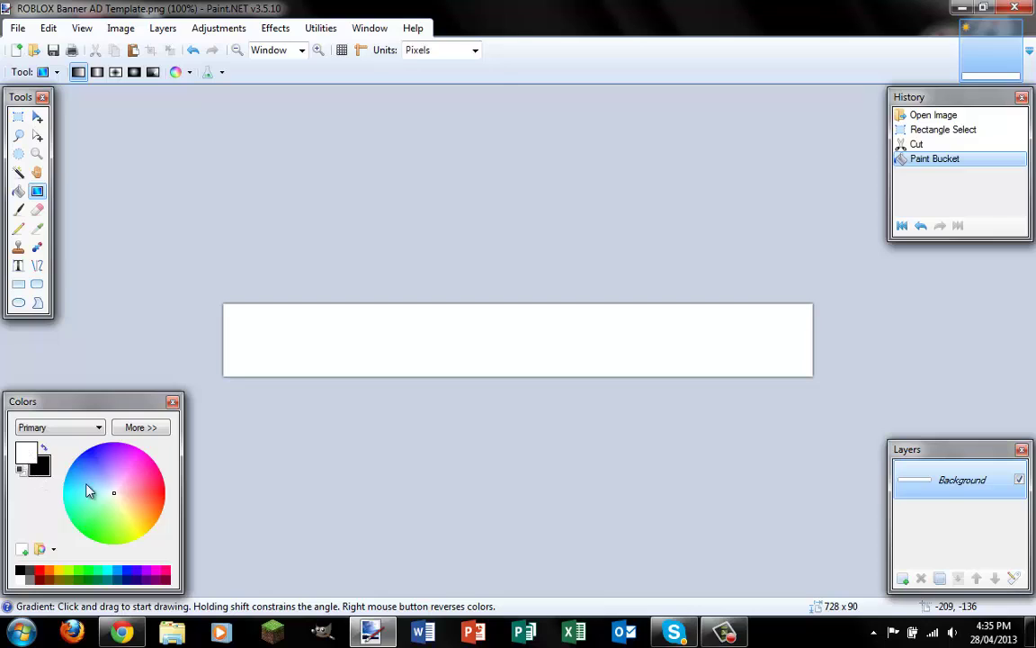
left_click(163, 492)
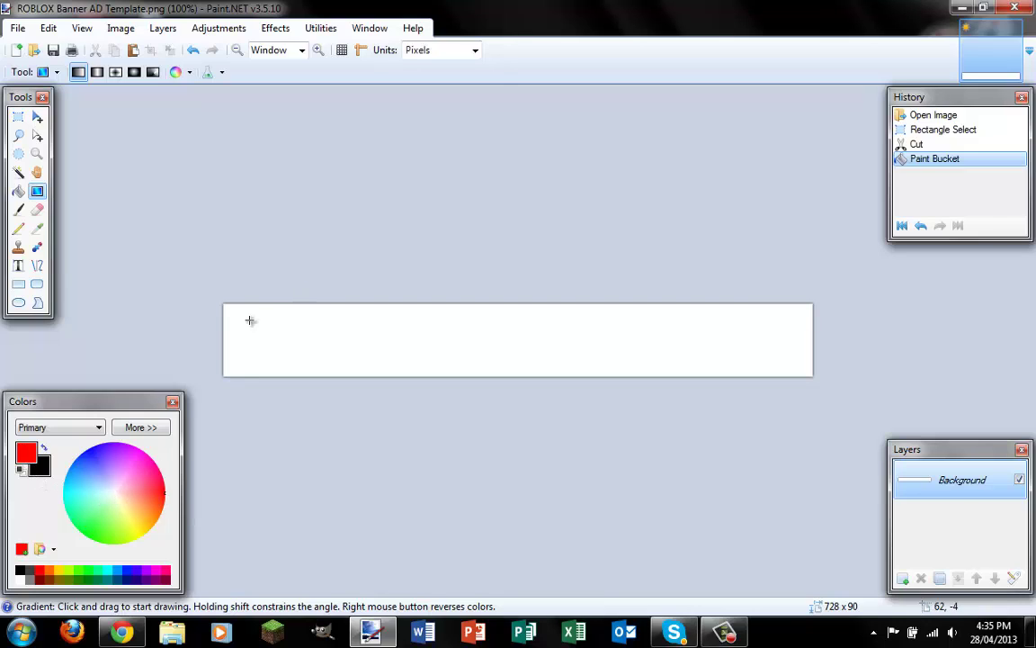
left_click_drag(249, 314, 310, 259)
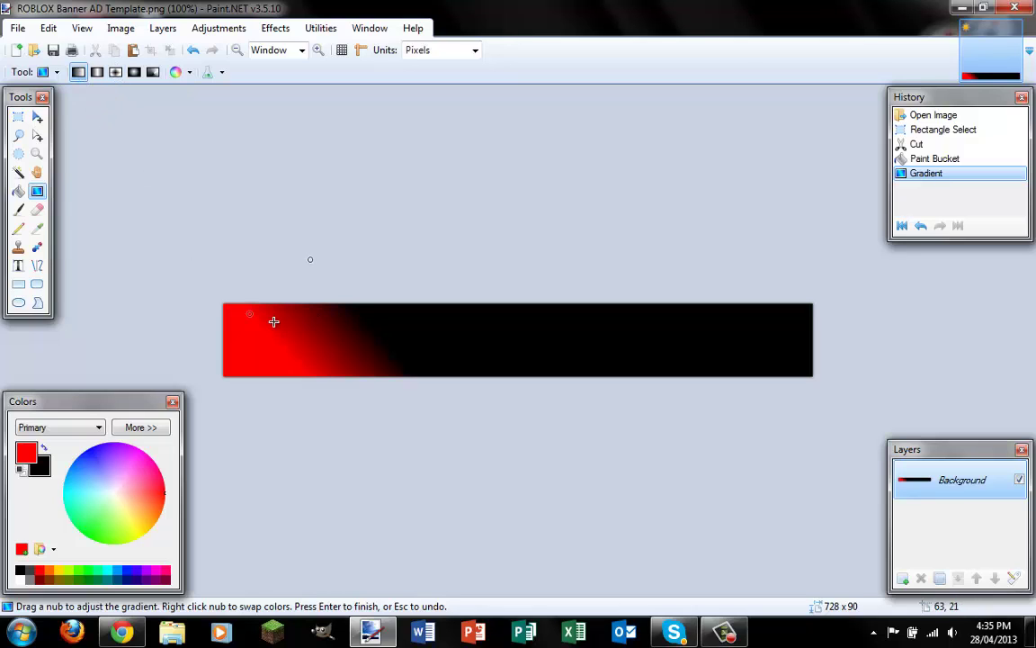
mouse_move(249, 316)
left_mouse_down()
mouse_move(170, 344)
mouse_move(225, 322)
left_mouse_up()
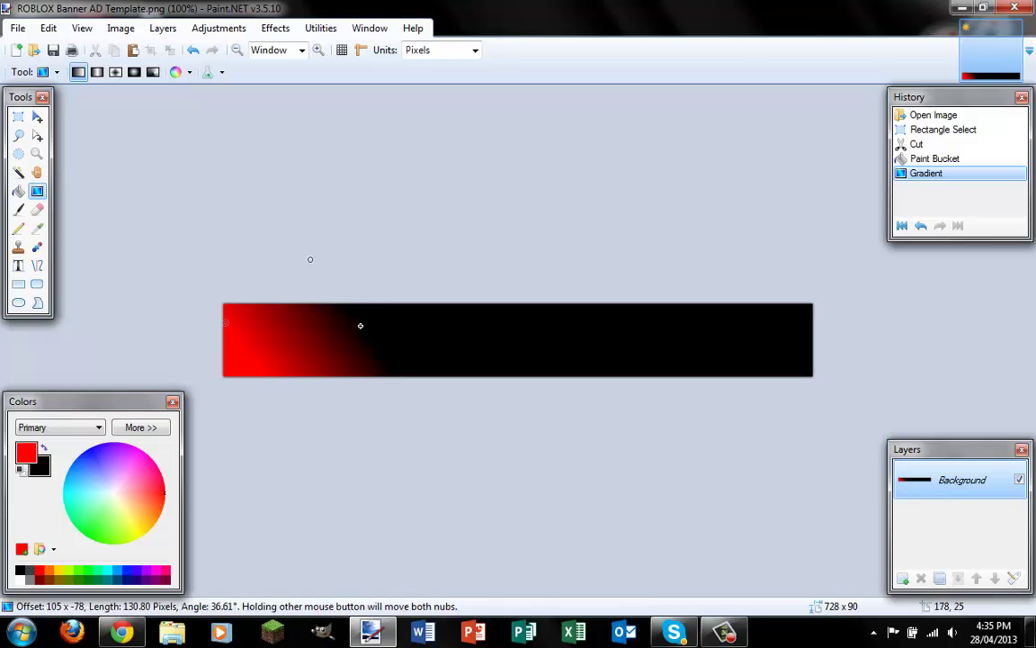
mouse_move(359, 323)
left_mouse_down()
mouse_move(231, 324)
mouse_move(236, 361)
mouse_move(248, 347)
mouse_move(344, 321)
mouse_move(357, 282)
mouse_move(312, 246)
left_mouse_up()
key("ctrl+z")
key("ctrl+z")
key("ctrl+z")
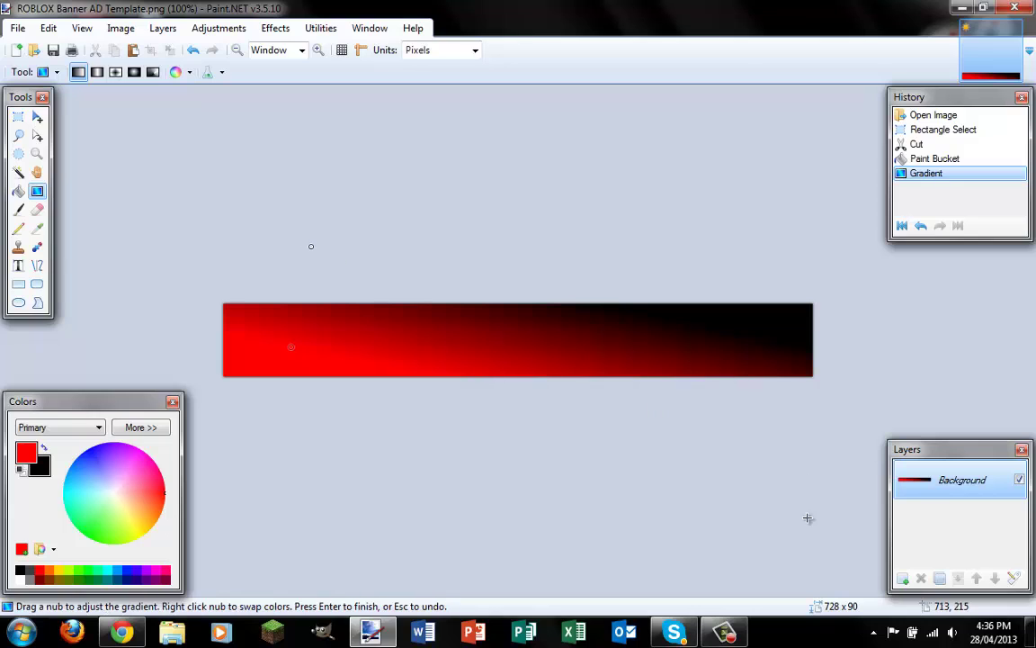
Add a new layer named 'Splatter'.
left_click(902, 578)
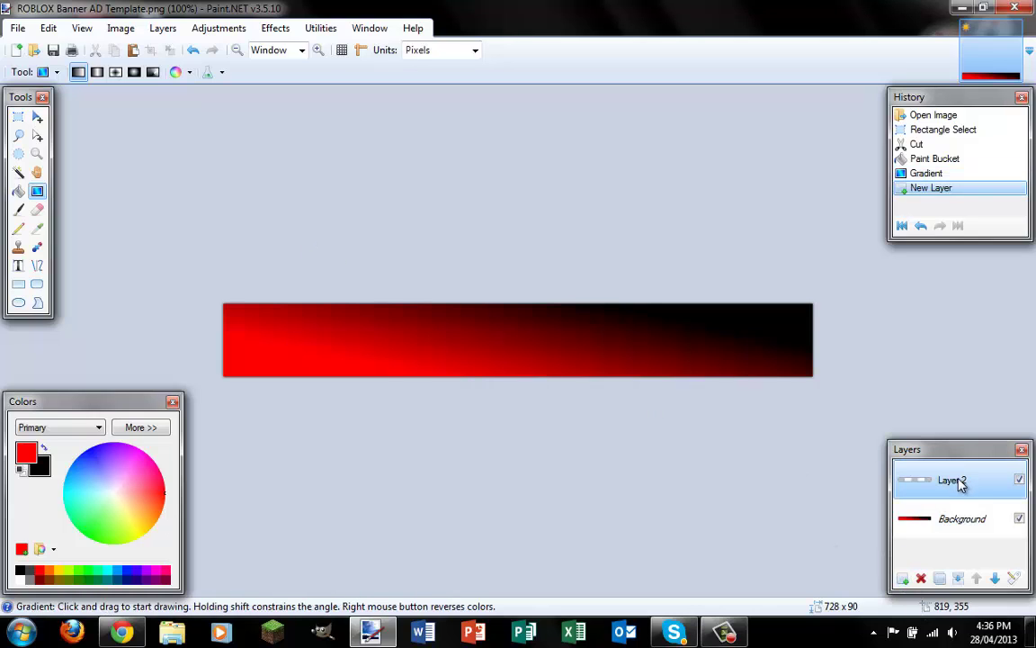
double_click(957, 481)
type("Splatt")
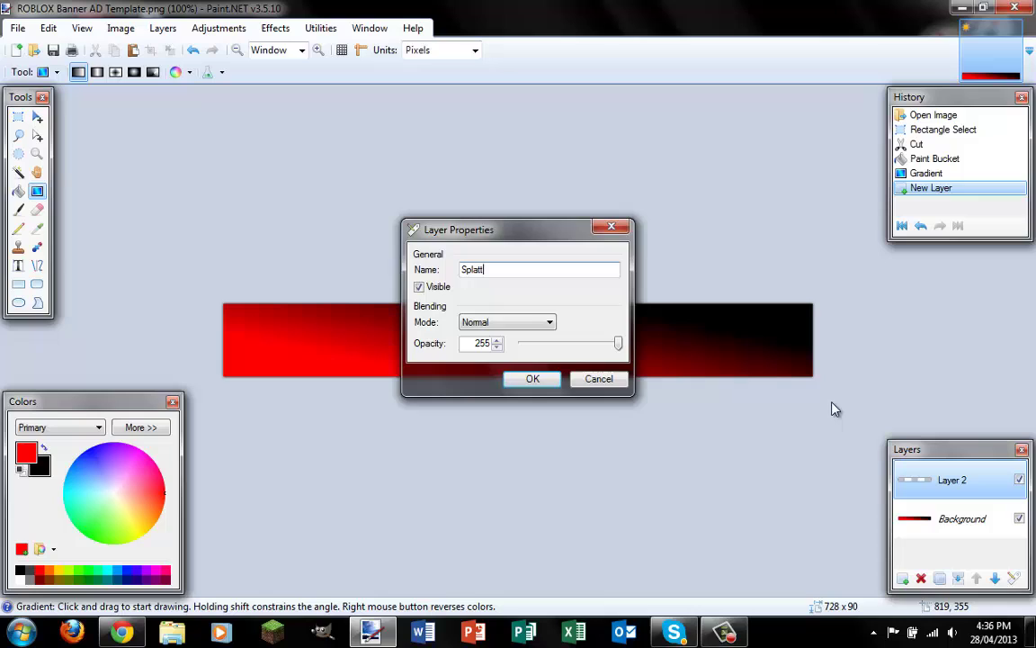
type("er")
key("Return")
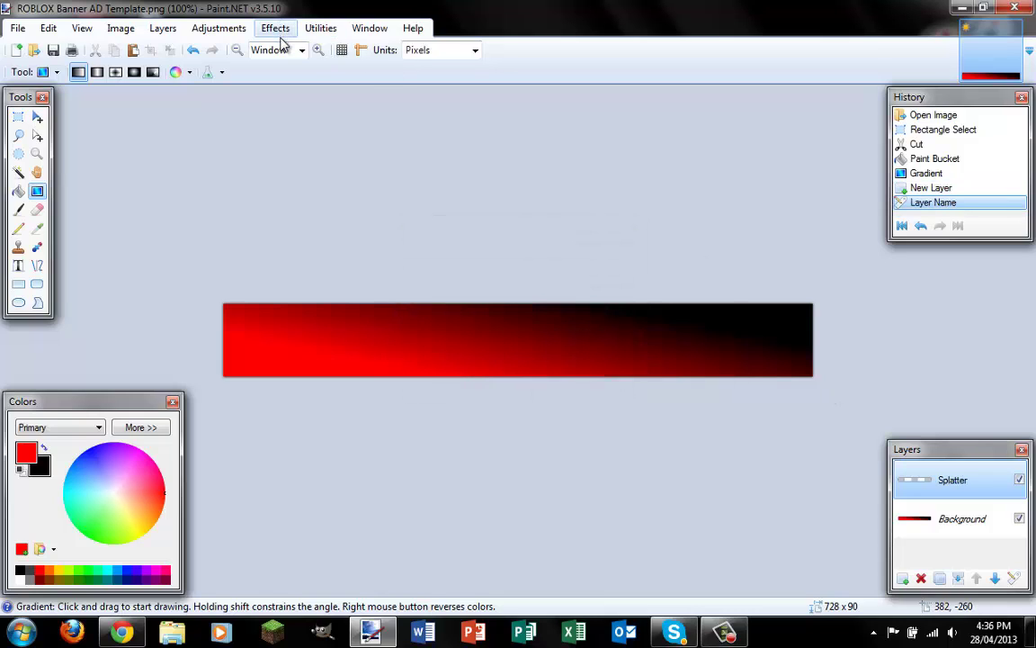
Cover the Splatter layer with black splatters using the Artistic Splatter effect.
left_click(276, 29)
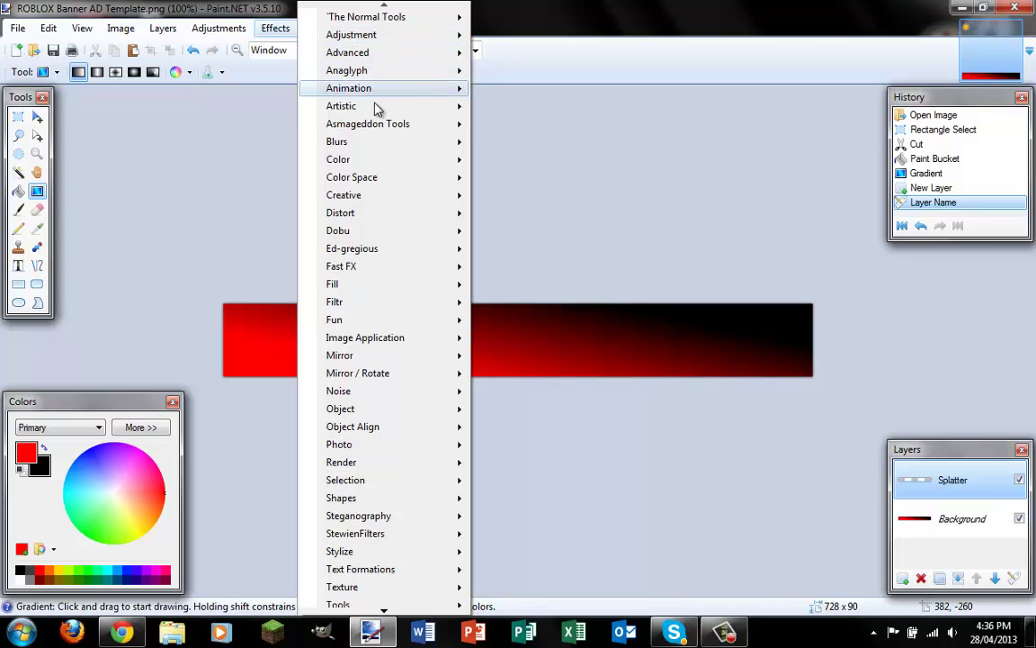
mouse_move(341, 106)
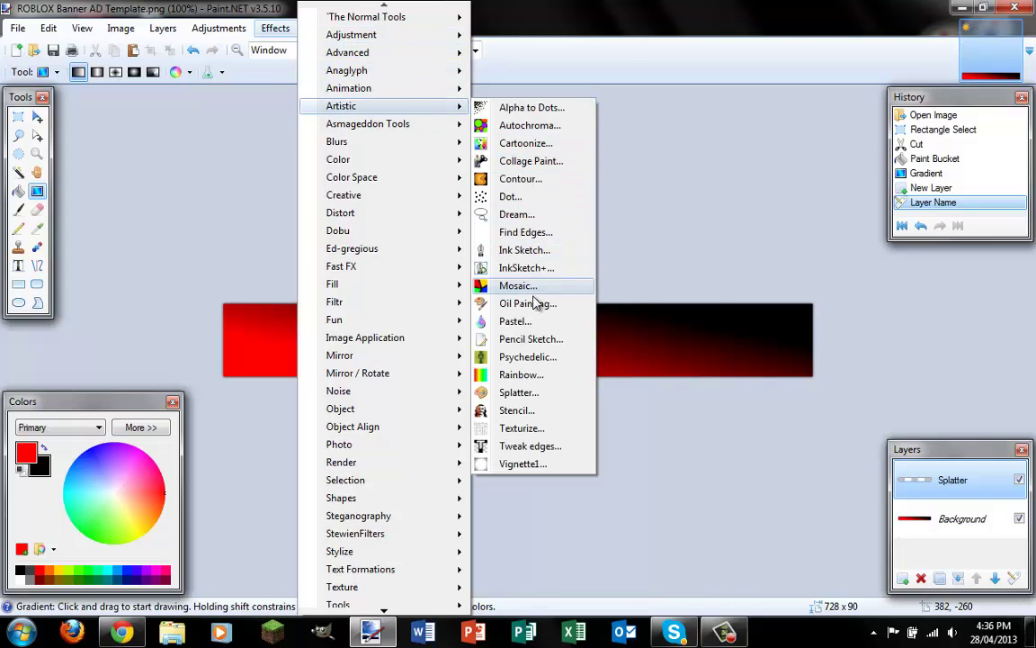
left_click(521, 392)
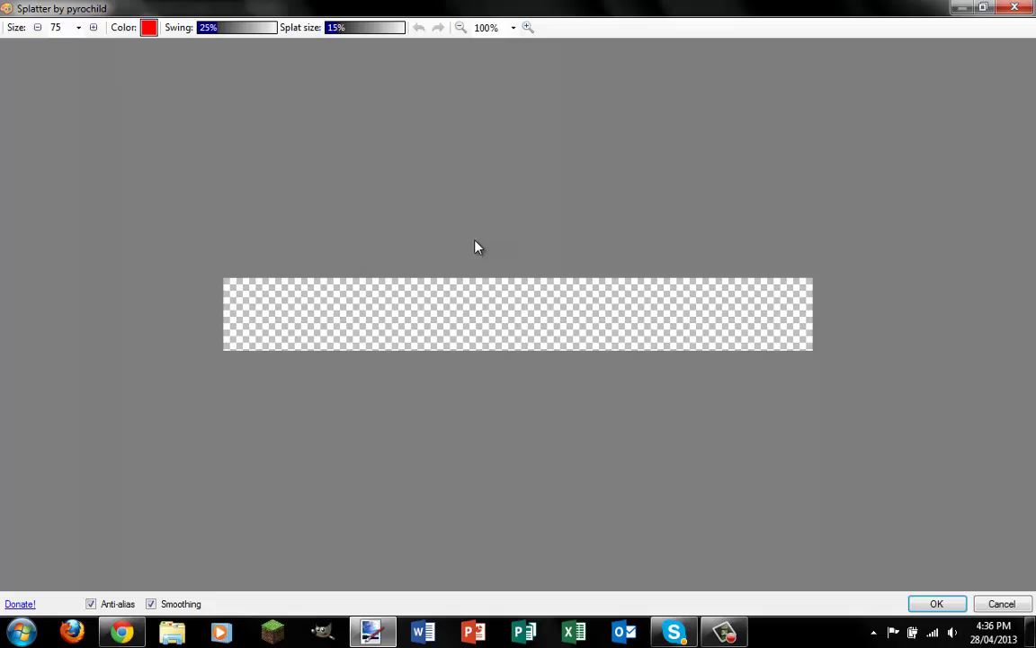
left_click(149, 29)
mouse_move(454, 317)
left_mouse_down()
mouse_move(433, 342)
mouse_move(548, 388)
left_mouse_up()
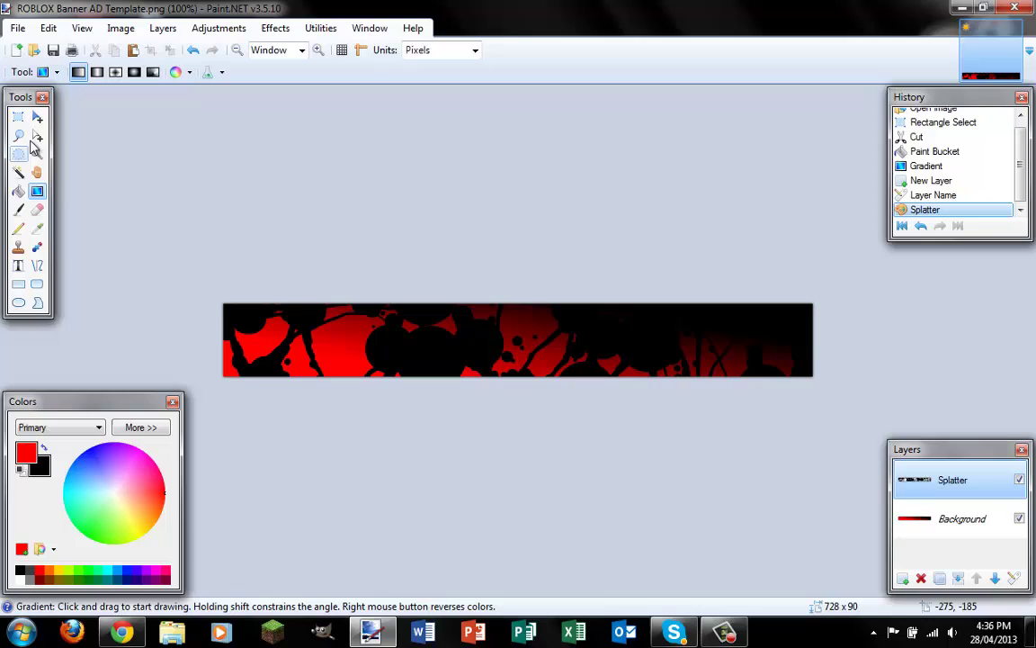
Select the black splatters by colour and apply a bevel to them.
left_click(19, 173)
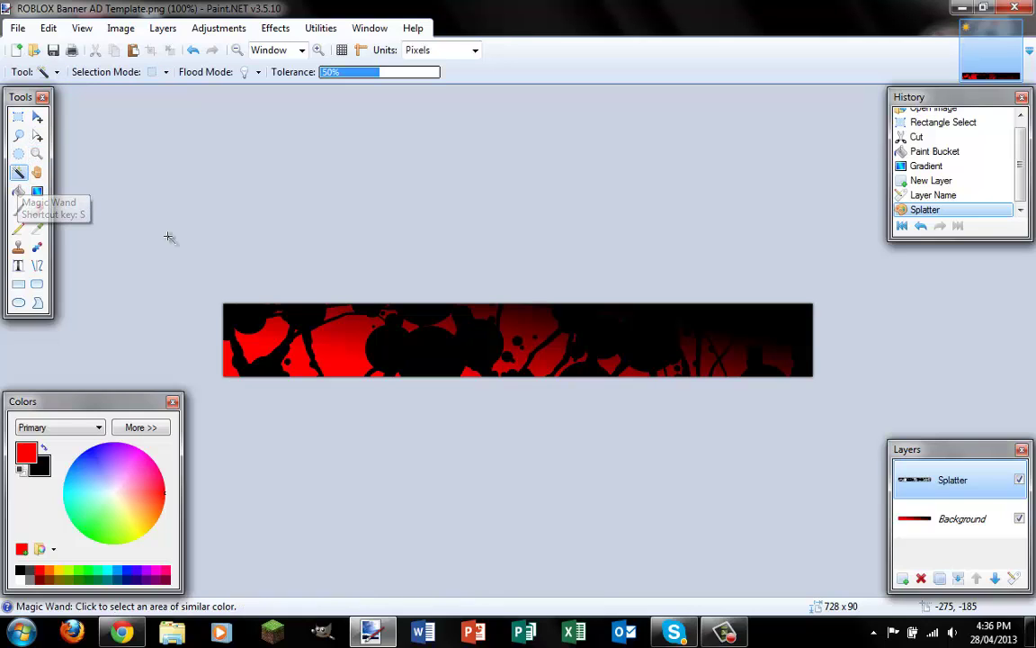
left_click(391, 343)
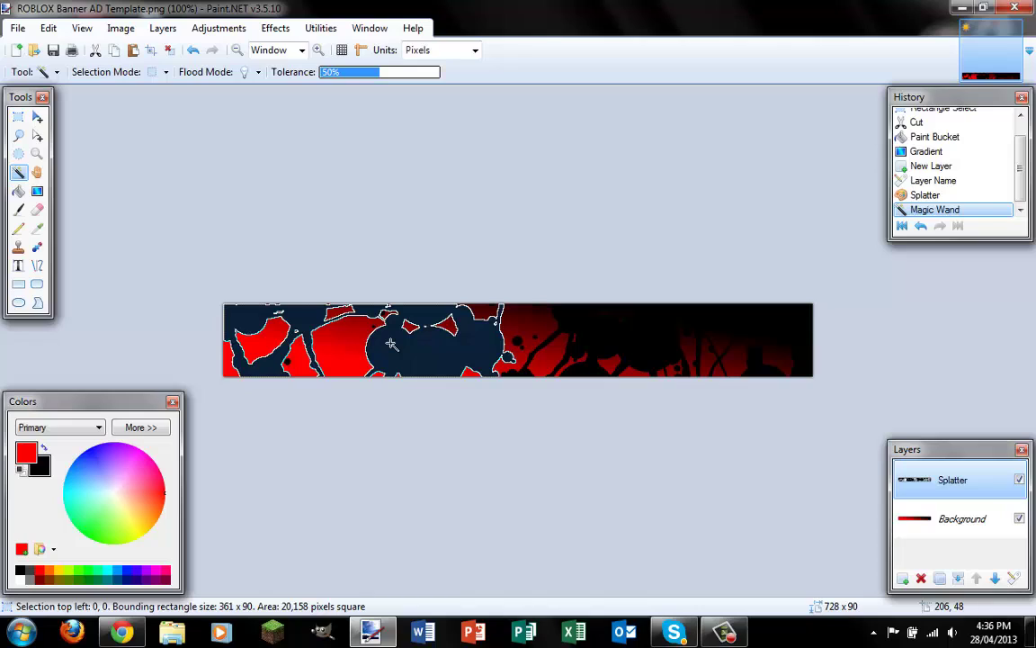
left_click(613, 328, "ctrl")
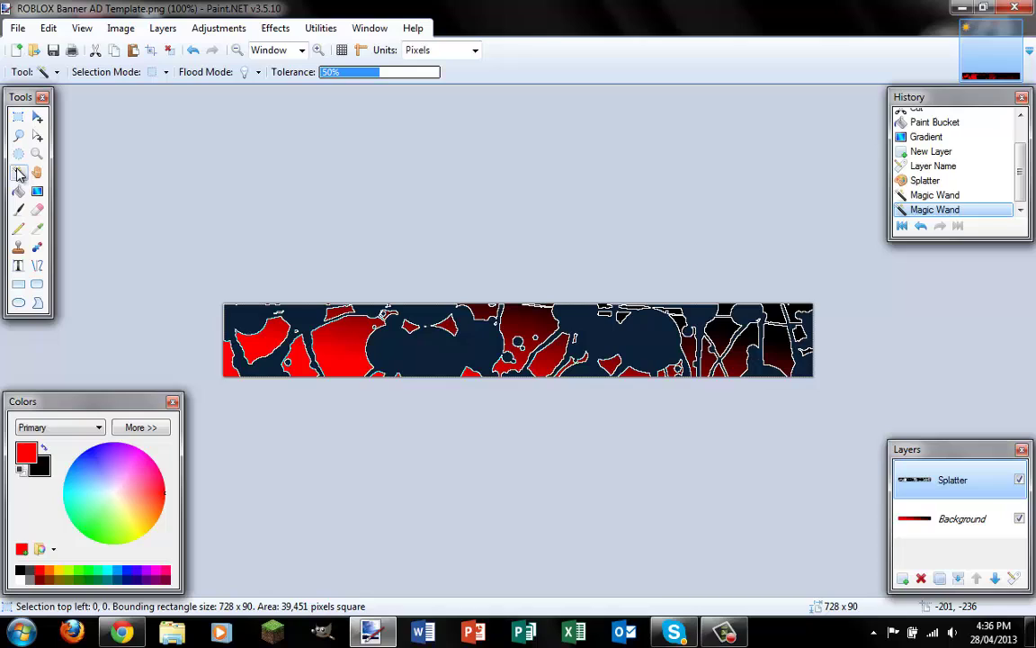
left_click(277, 28)
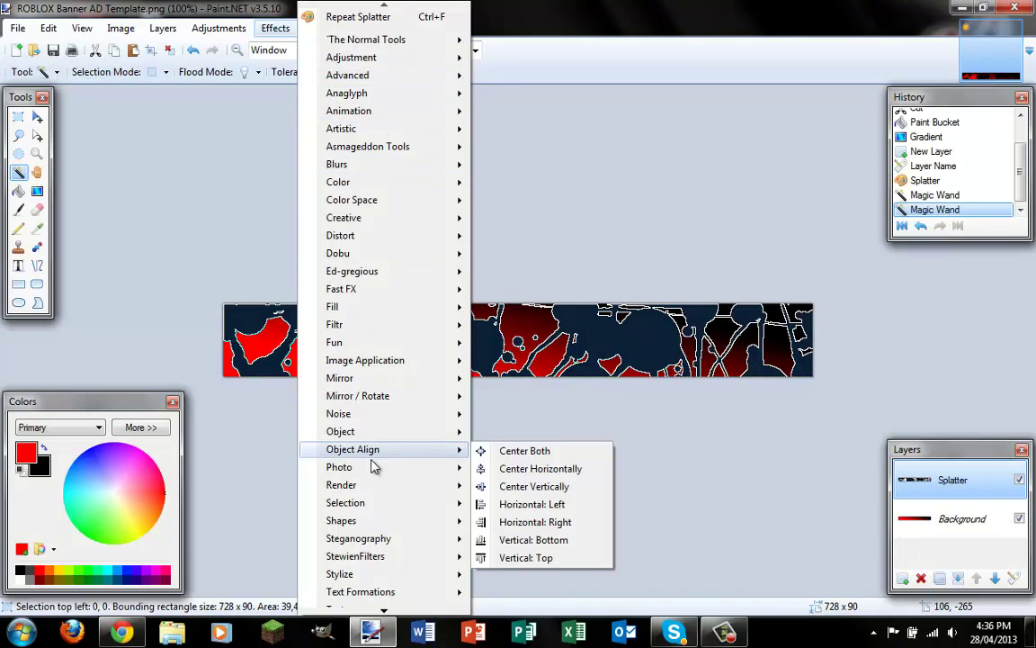
mouse_move(346, 503)
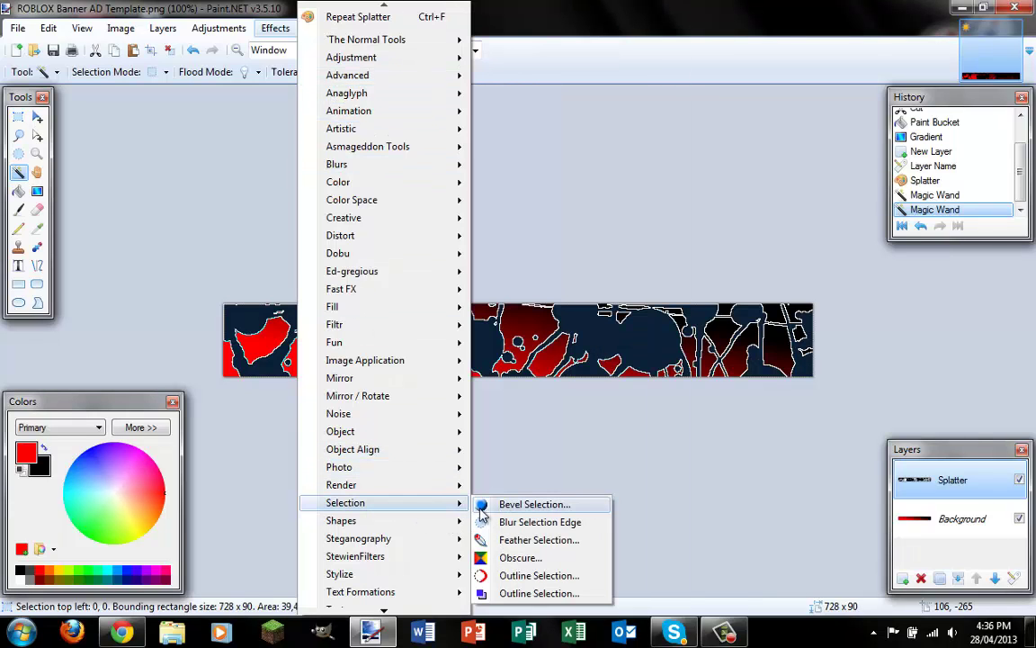
left_click(483, 504)
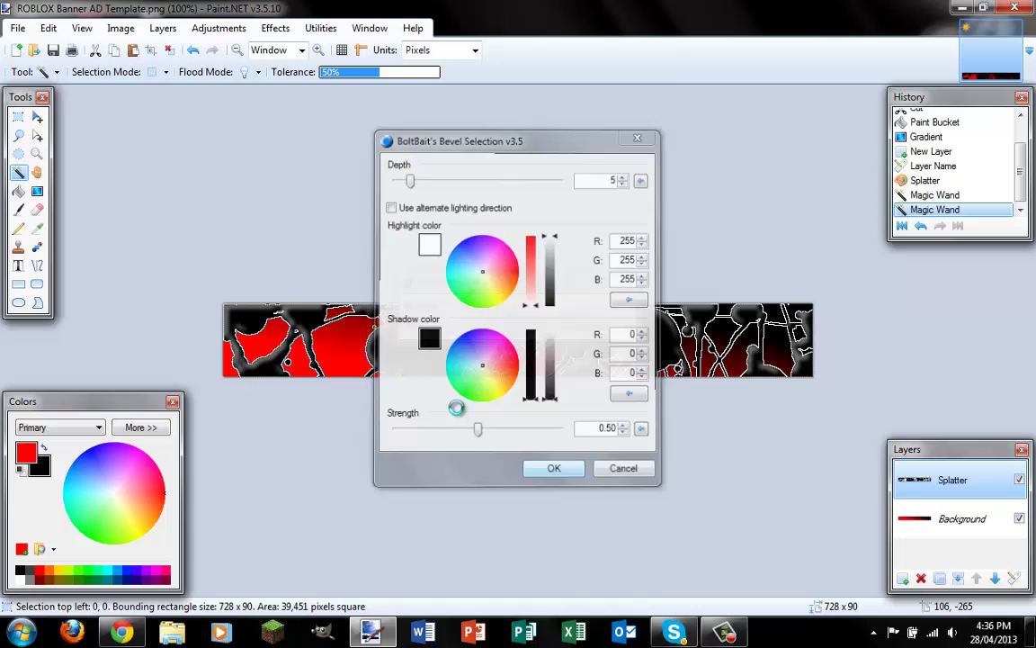
left_click(554, 471)
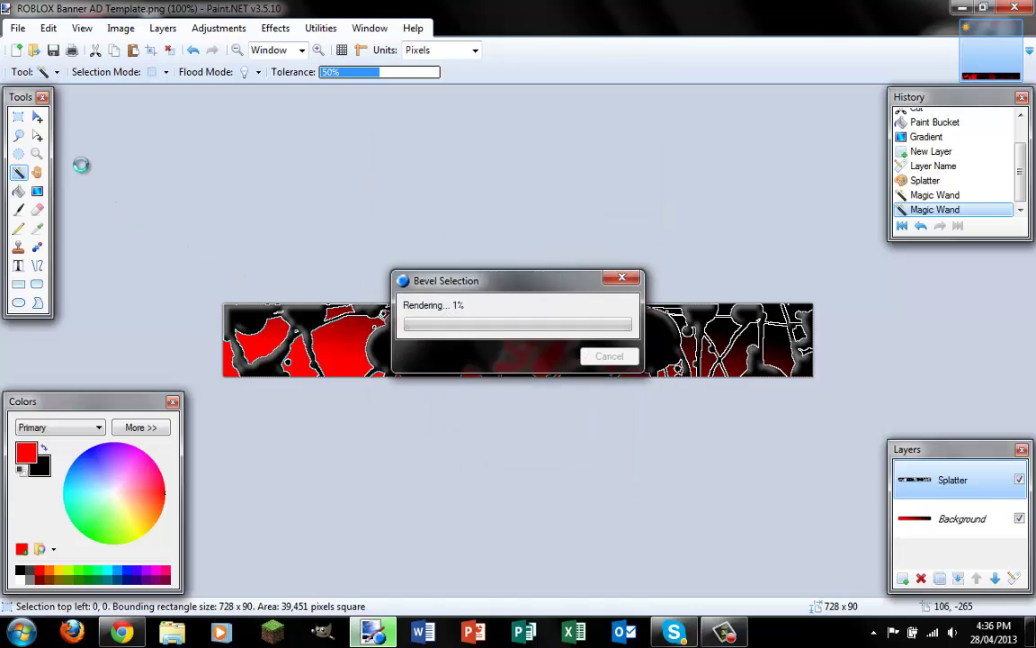
Undo the bevel and clear the selection, leaving the splatters flat.
left_click(19, 116)
left_click(222, 157)
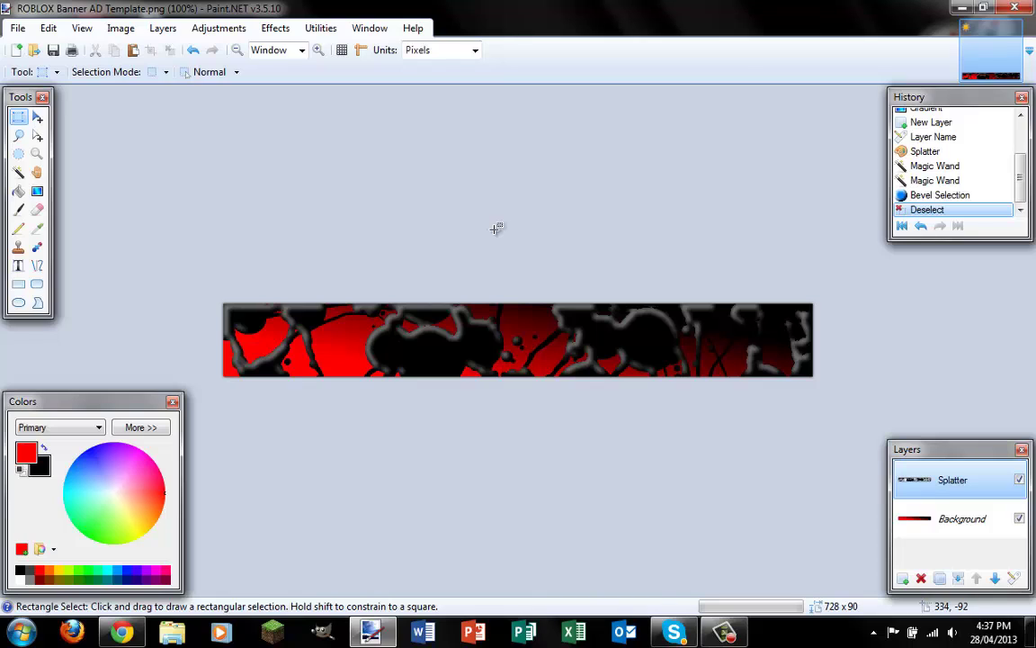
key("ctrl+z")
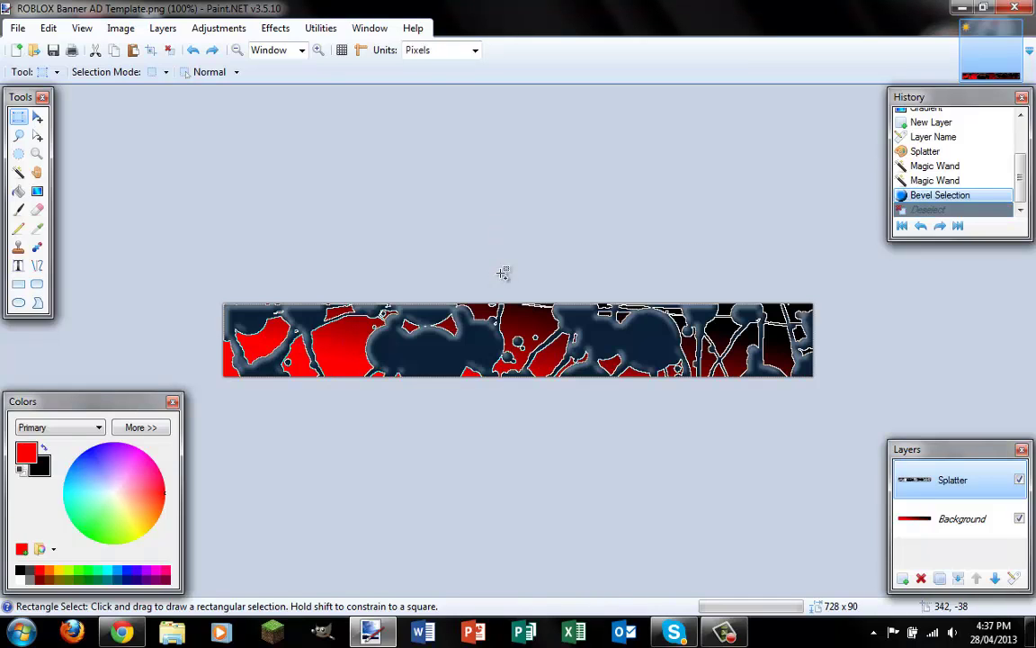
key("ctrl+z")
left_click(175, 133)
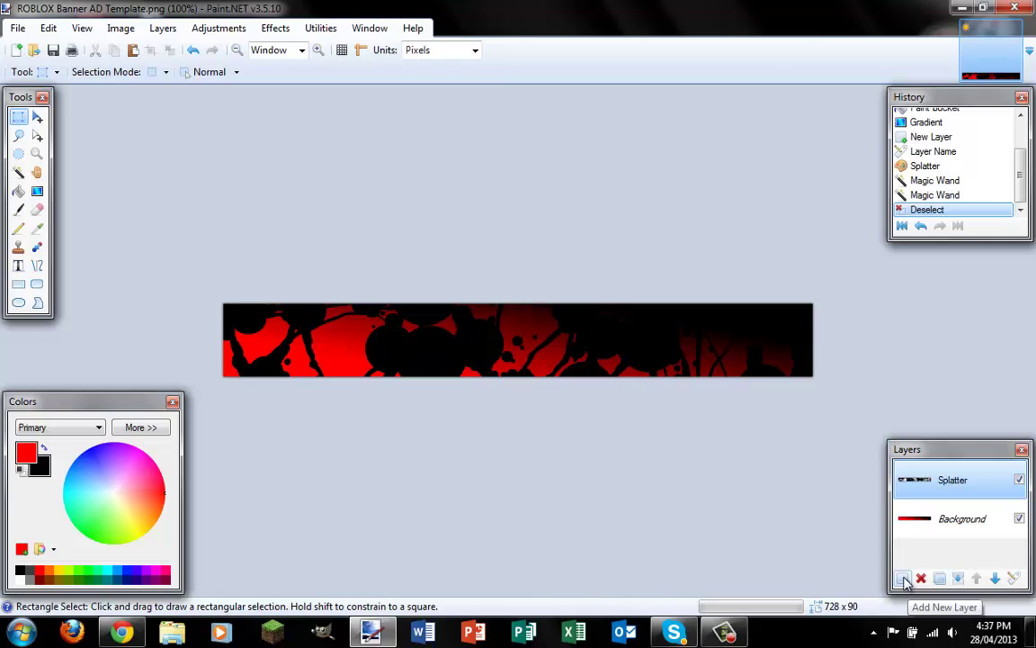
Add a new layer above Splatter named 'Splatter 2'.
left_click(904, 580)
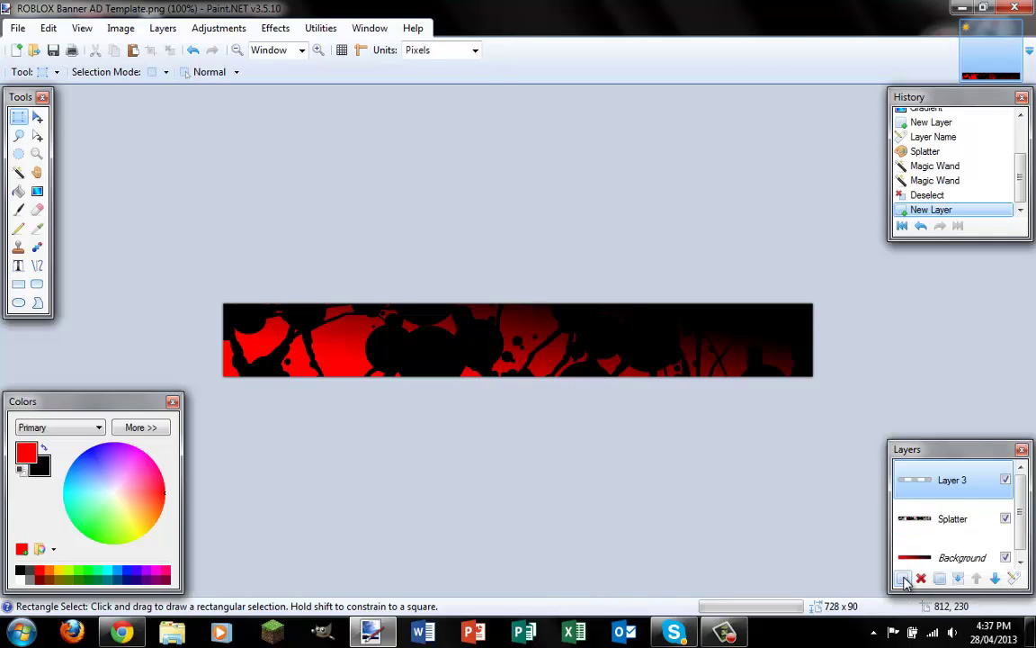
double_click(954, 481)
type("S")
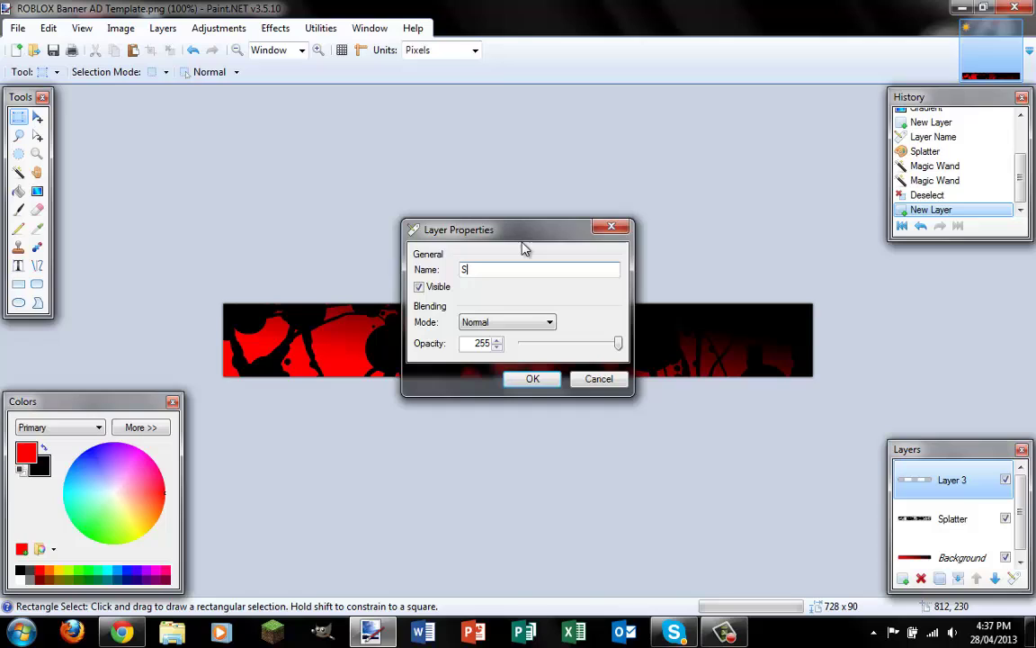
type("2")
key("Return")
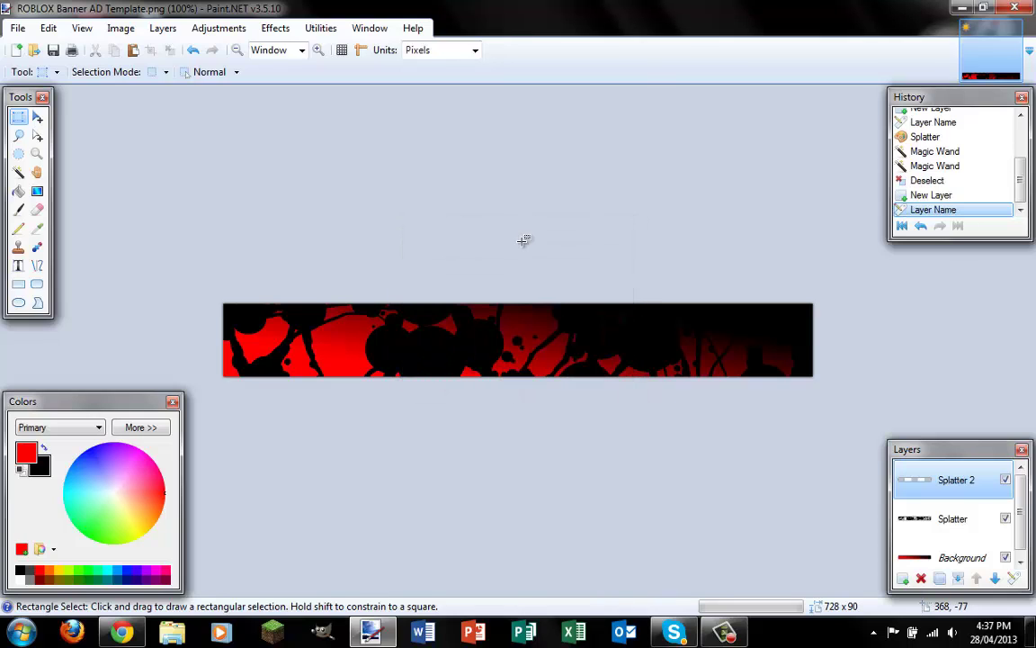
Paint grey splatters across the full banner width on Splatter 2.
left_click(279, 36)
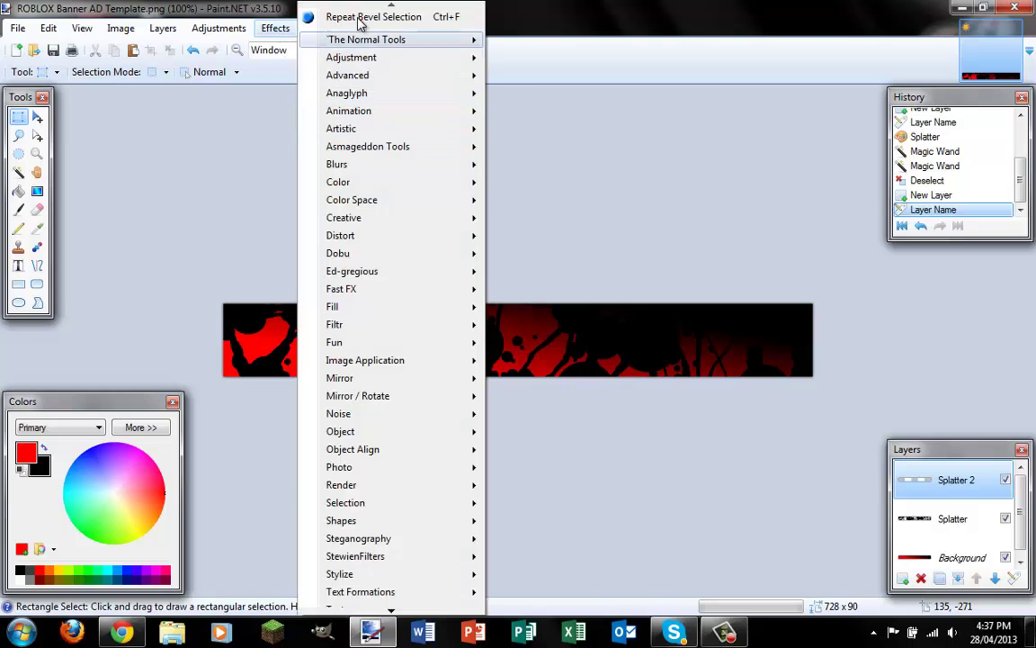
mouse_move(341, 129)
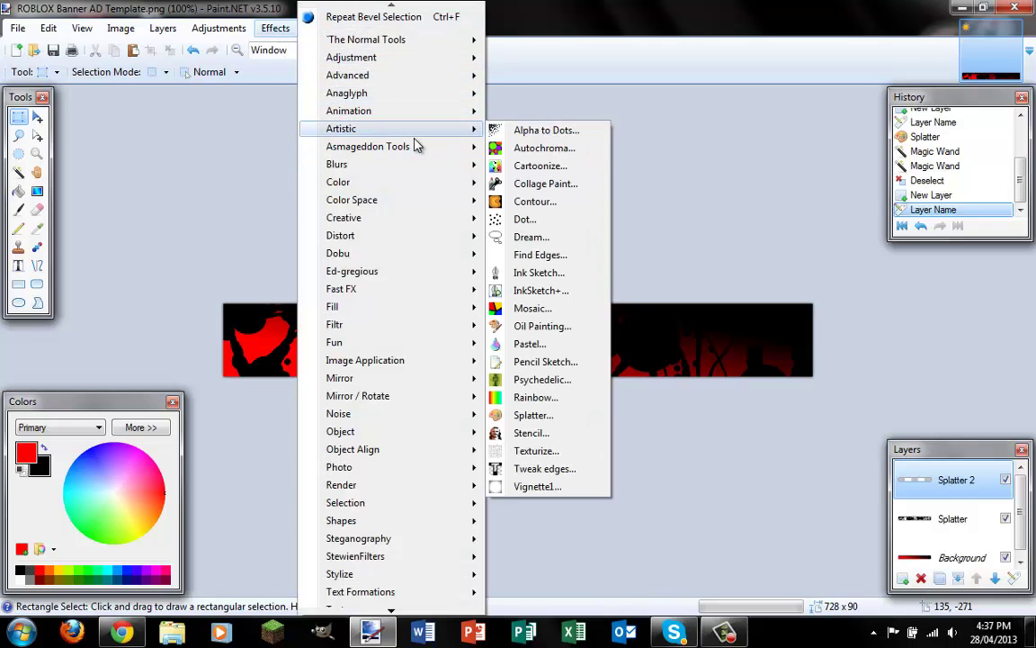
left_click(529, 415)
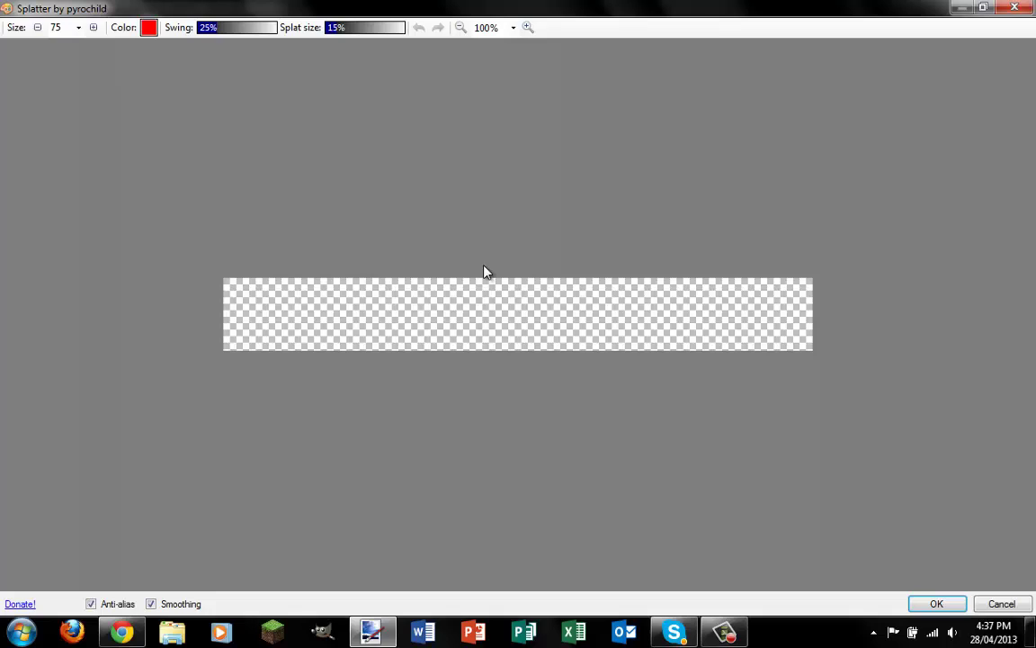
left_click(147, 28)
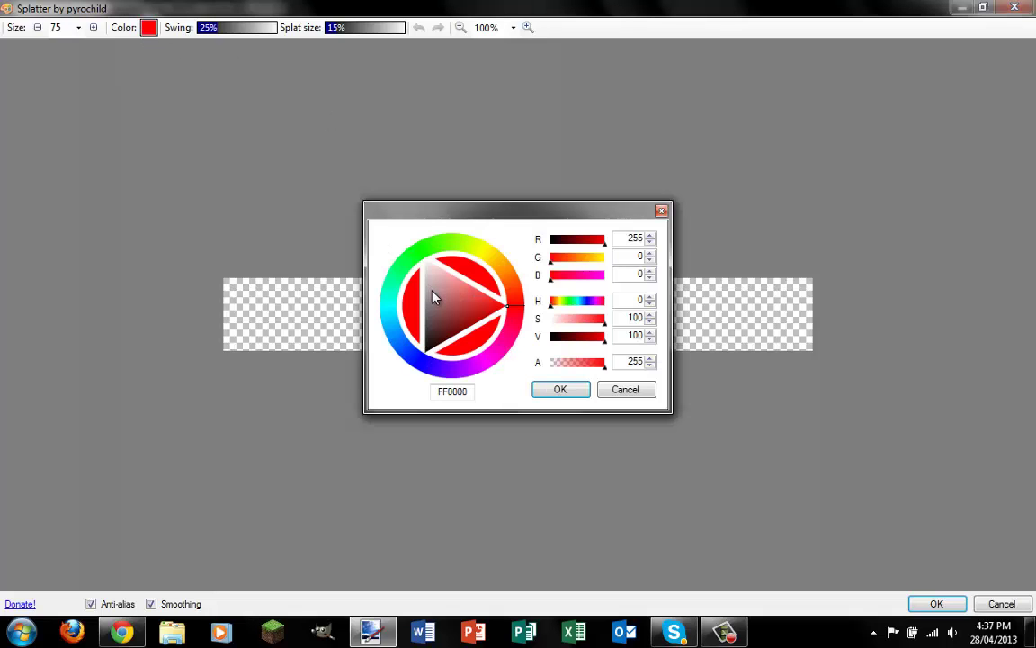
mouse_move(429, 292)
left_mouse_down()
mouse_move(443, 333)
mouse_move(430, 309)
left_mouse_up()
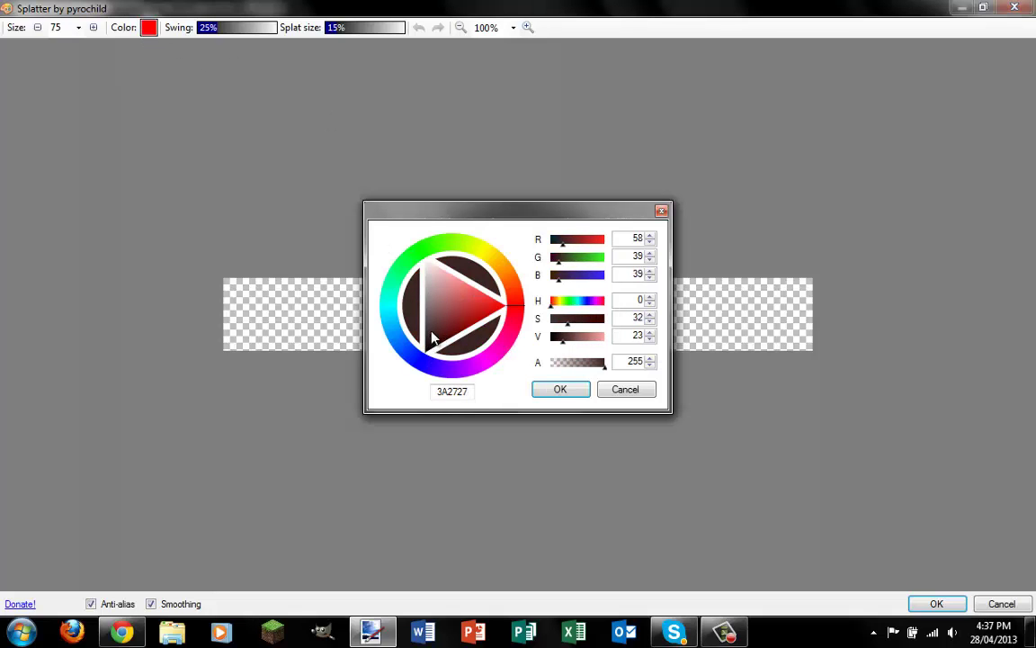
left_click(560, 390)
mouse_move(239, 298)
left_mouse_down()
mouse_move(433, 418)
mouse_move(645, 342)
mouse_move(760, 286)
left_mouse_up()
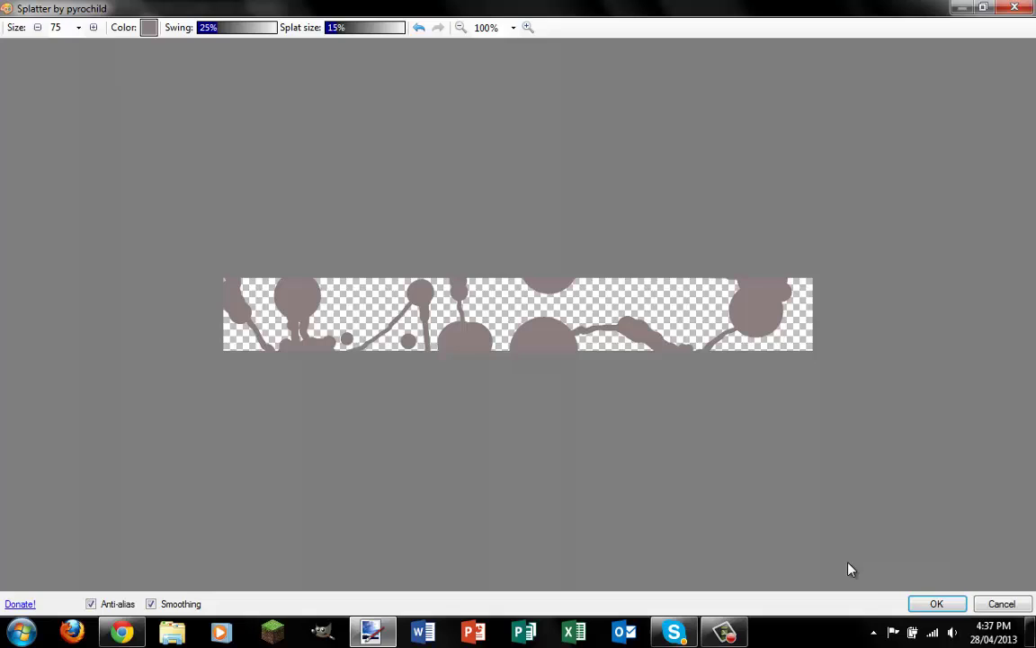
left_click(937, 603)
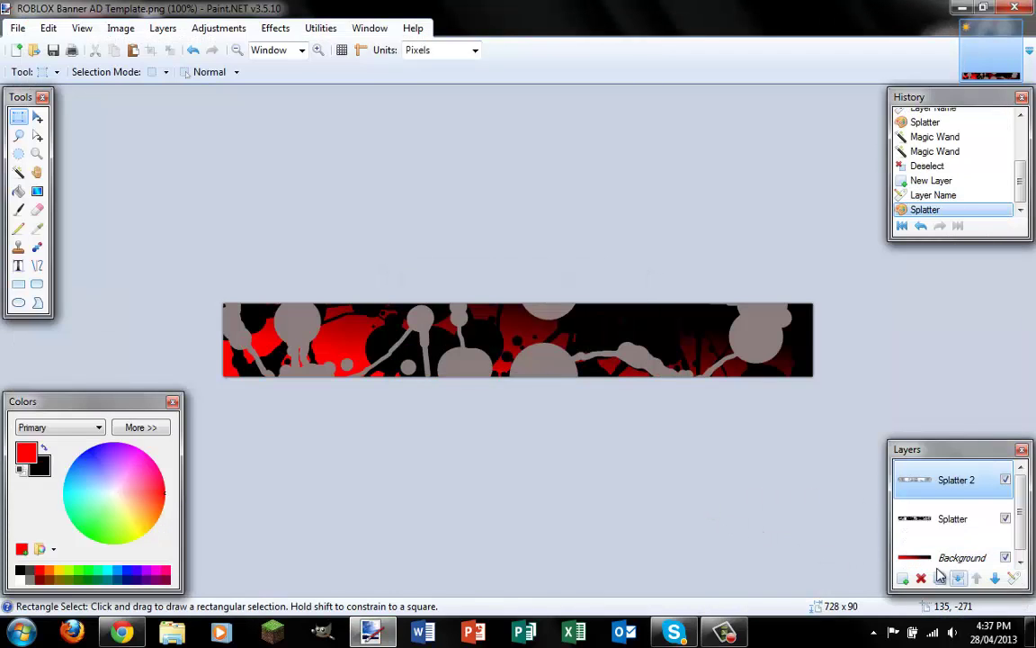
Add a top layer named 'Text 1' and select the Text tool.
left_click(901, 580)
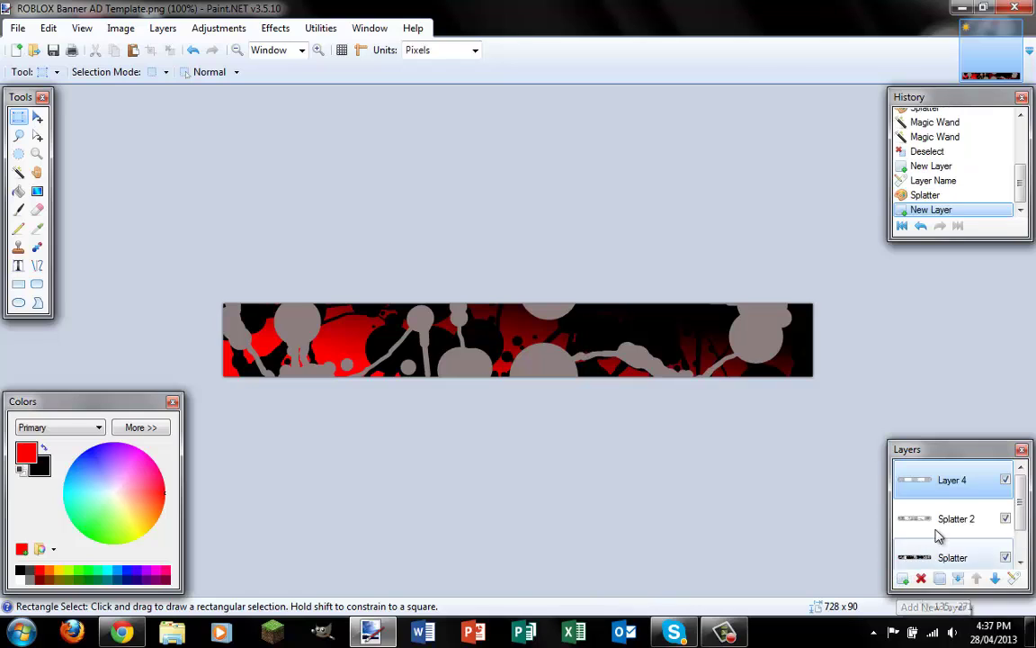
double_click(956, 490)
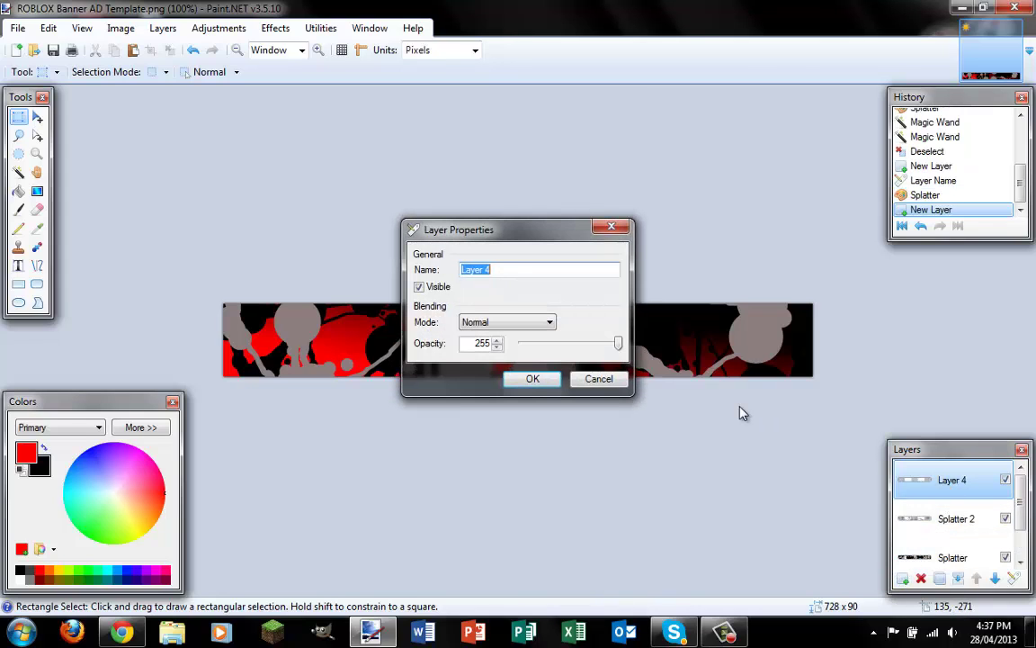
type("Text 1")
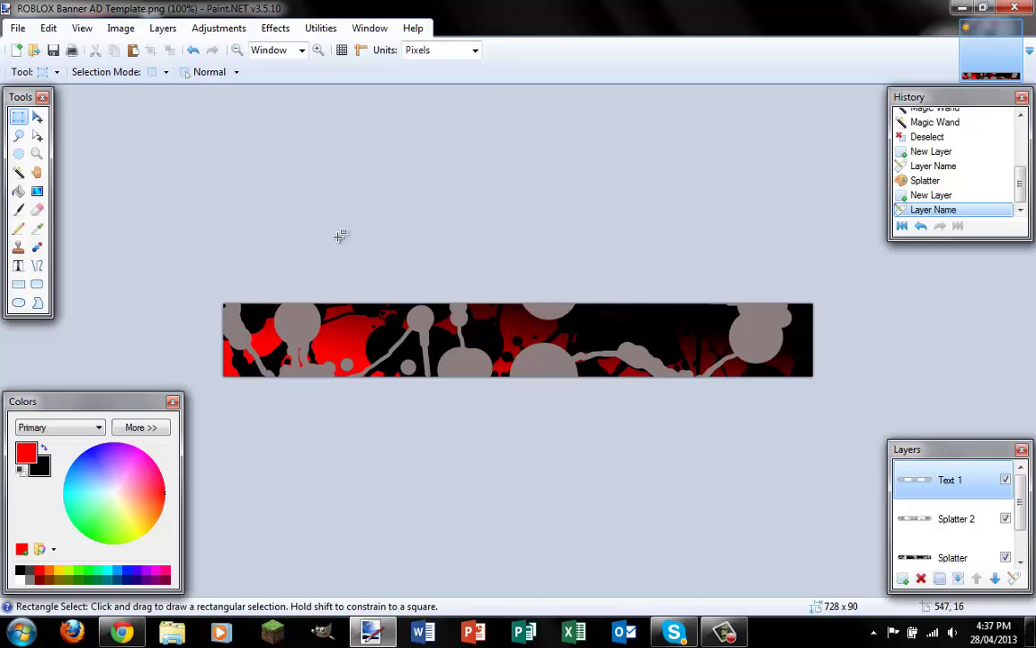
left_click(18, 265)
left_click(284, 351)
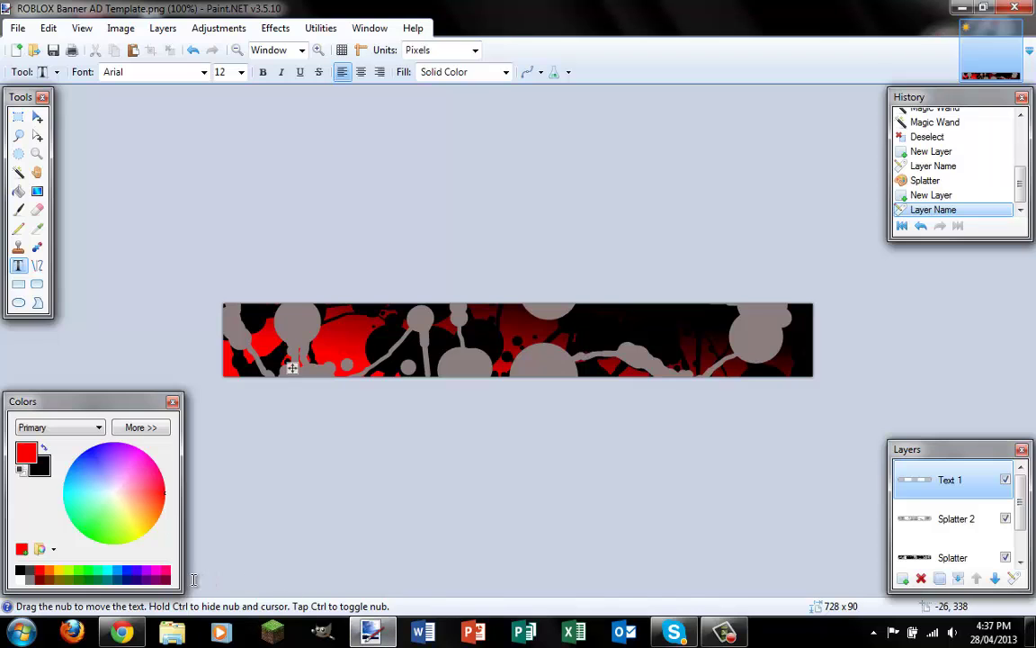
Open dafont.com in a new Chrome tab, browse the recent fonts, then return to Paint.NET.
left_click(126, 634)
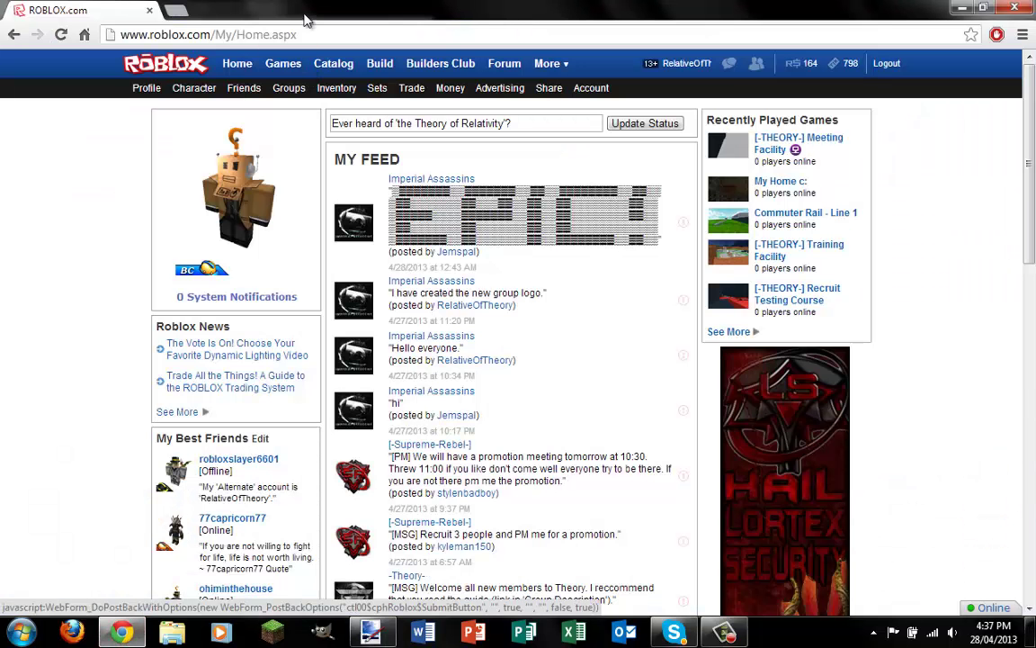
left_click(177, 11)
type("dafont.com")
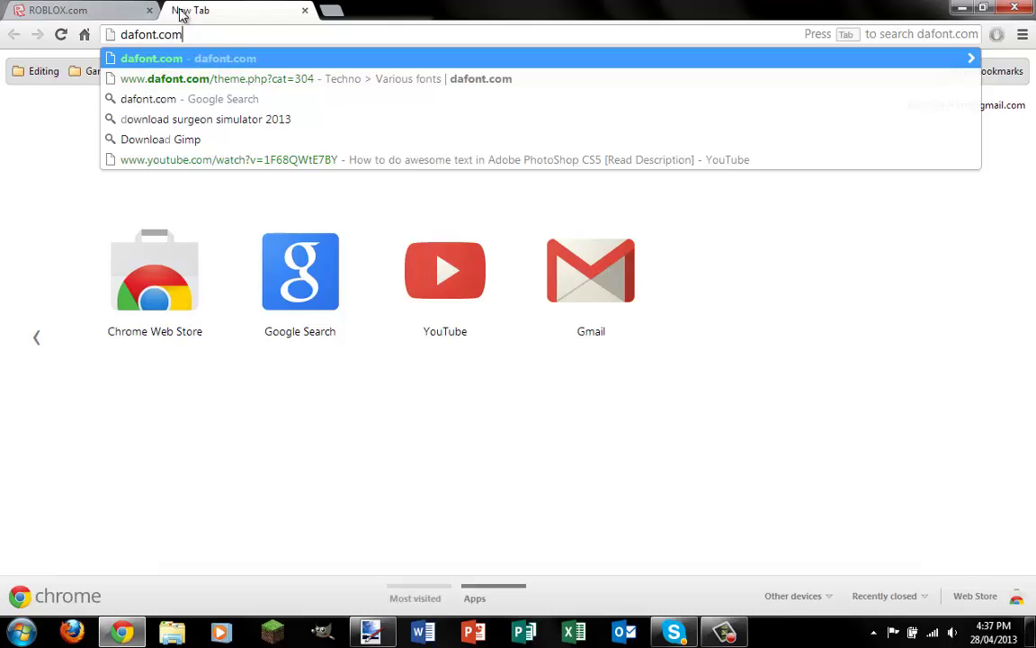
key("Return")
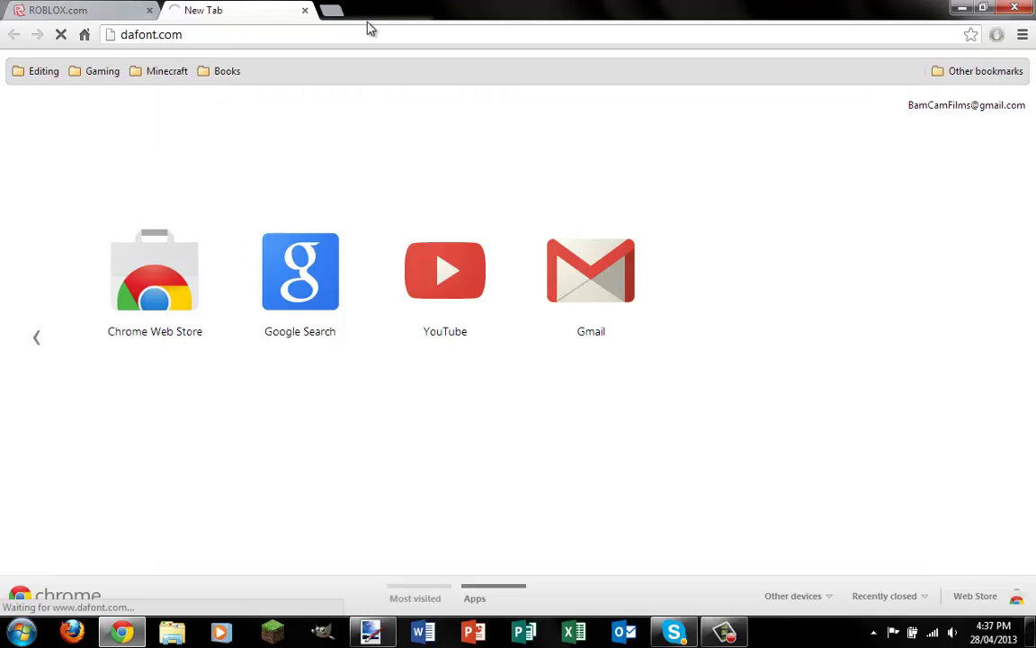
scroll(362, 268, "down", 1)
scroll(361, 268, "down", 5)
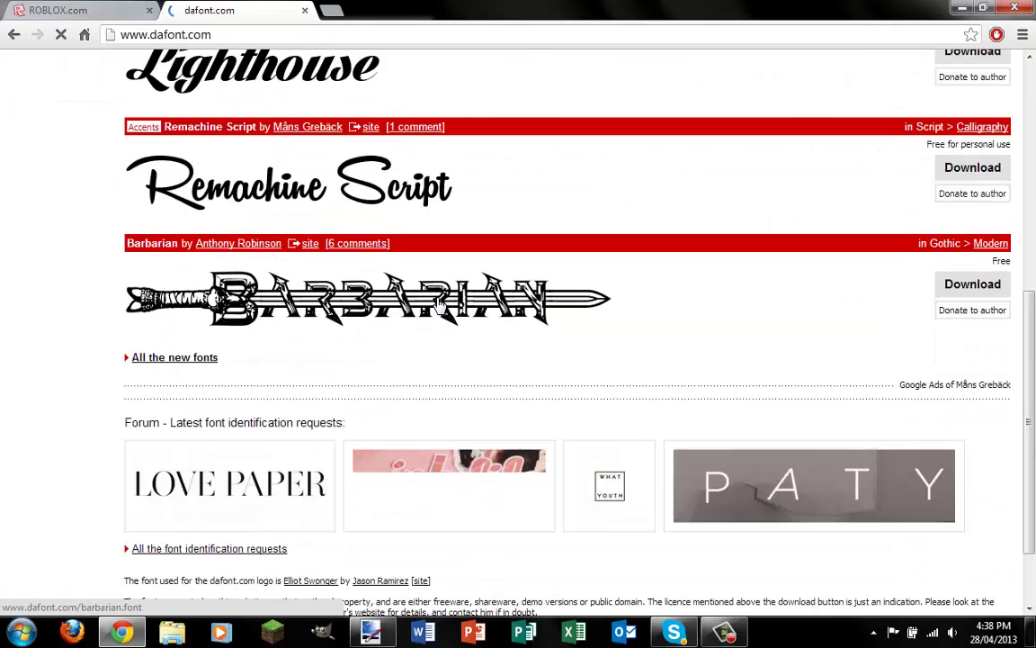
scroll(473, 283, "up", 2)
scroll(473, 288, "up", 1)
scroll(473, 288, "down", 2)
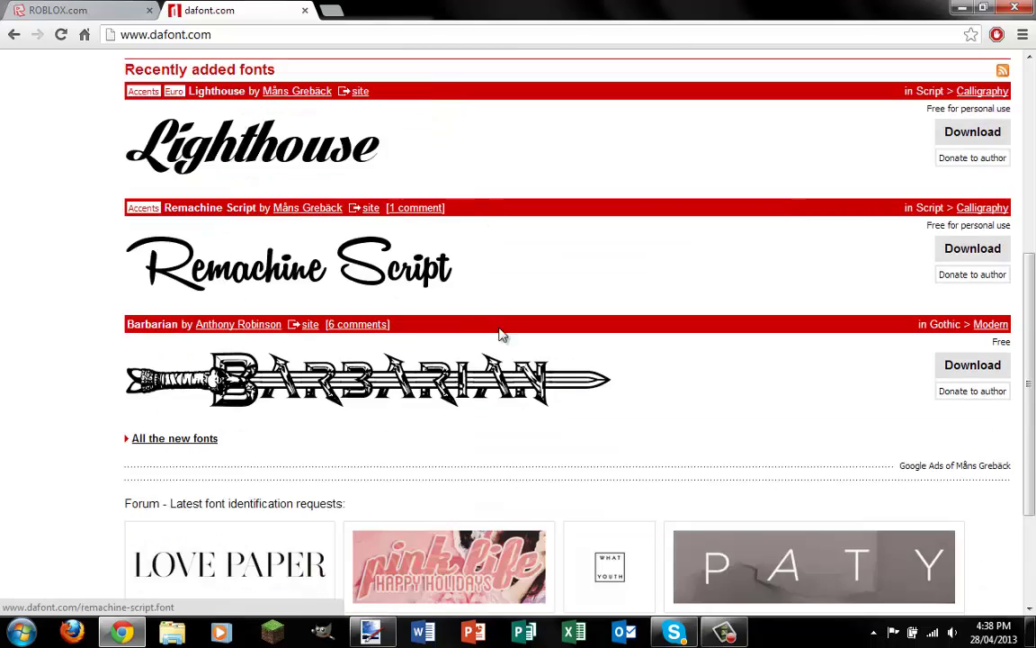
scroll(278, 335, "up", 5)
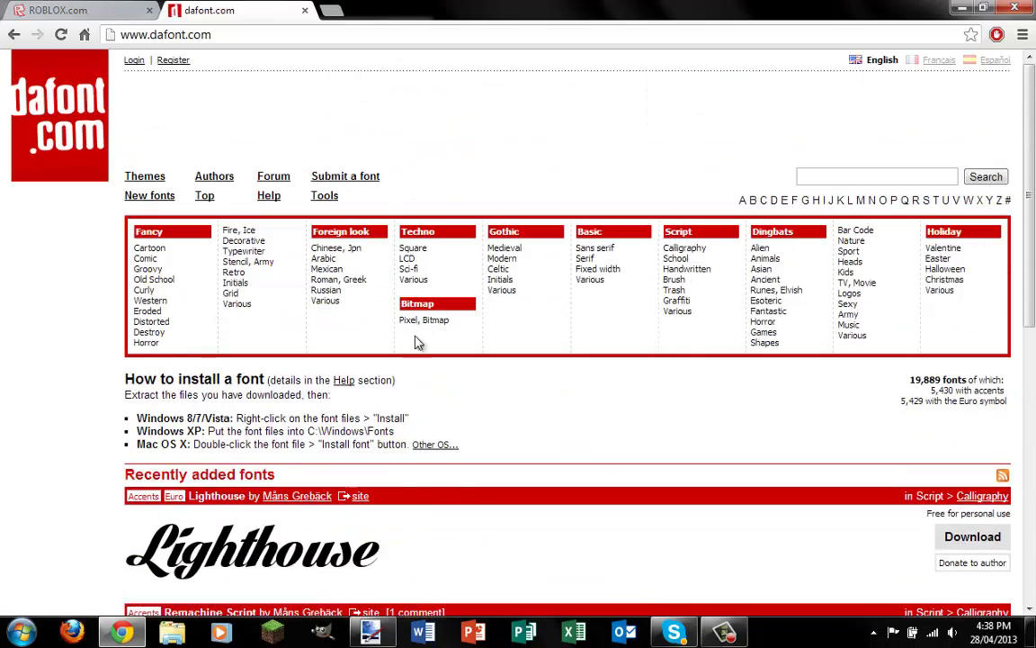
scroll(416, 342, "down", 4)
scroll(502, 522, "up", 2)
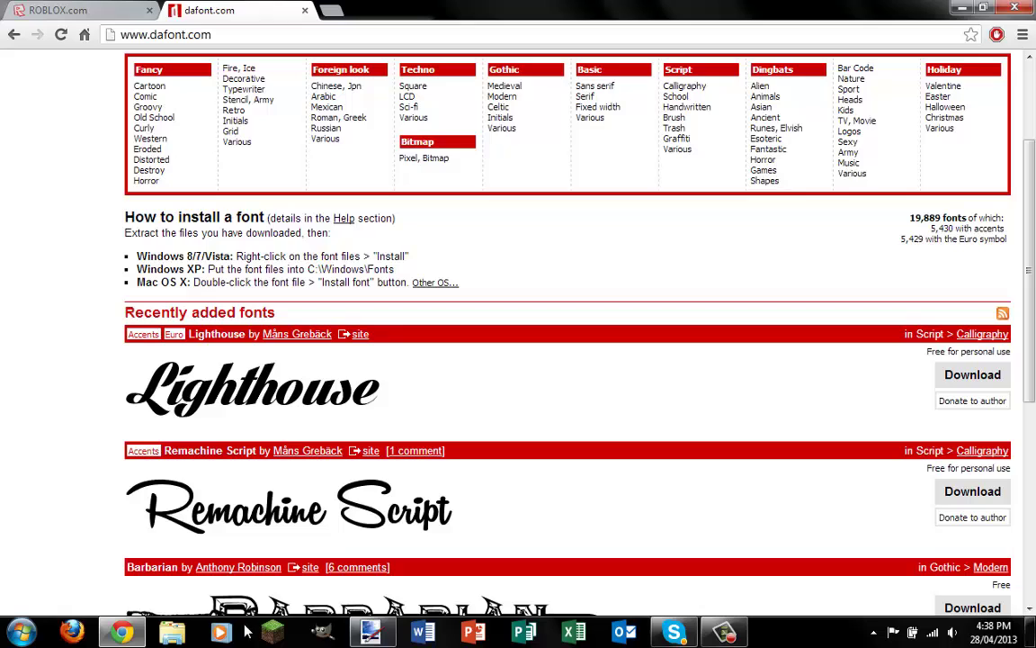
left_click(370, 632)
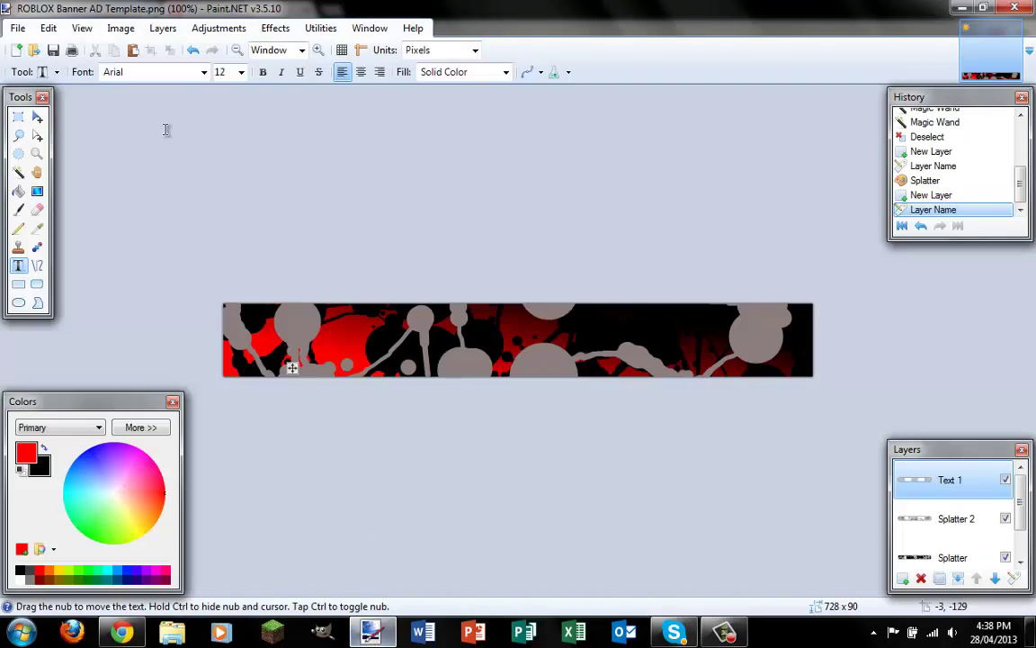
Set the text font to Xero's Proof and the primary colour to white.
left_click(204, 72)
mouse_move(335, 142)
left_mouse_down()
mouse_move(351, 475)
mouse_move(276, 557)
left_mouse_up()
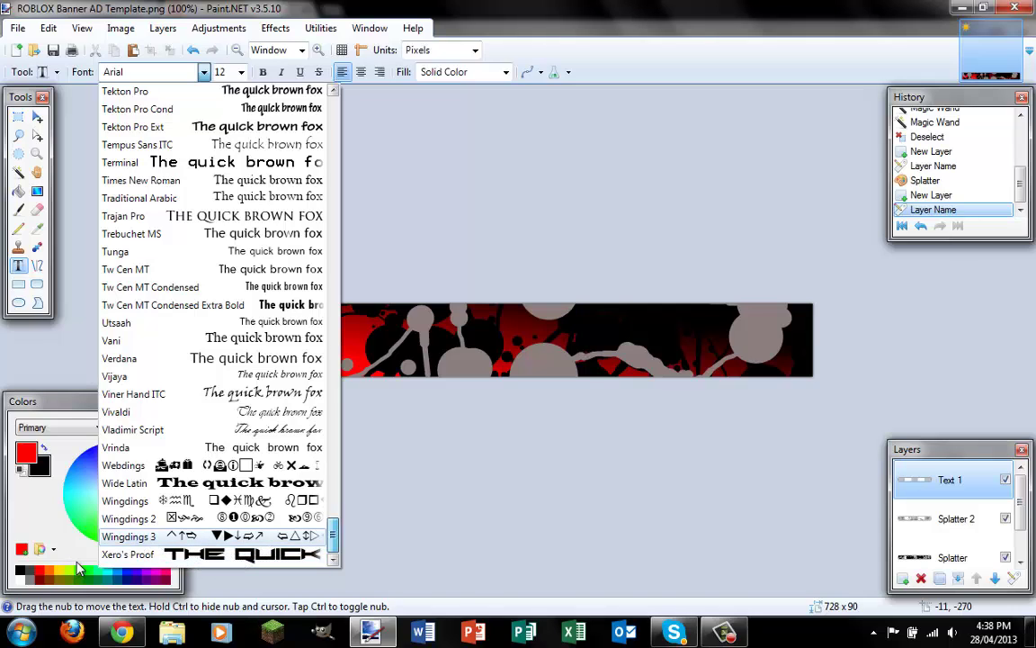
left_click(113, 555)
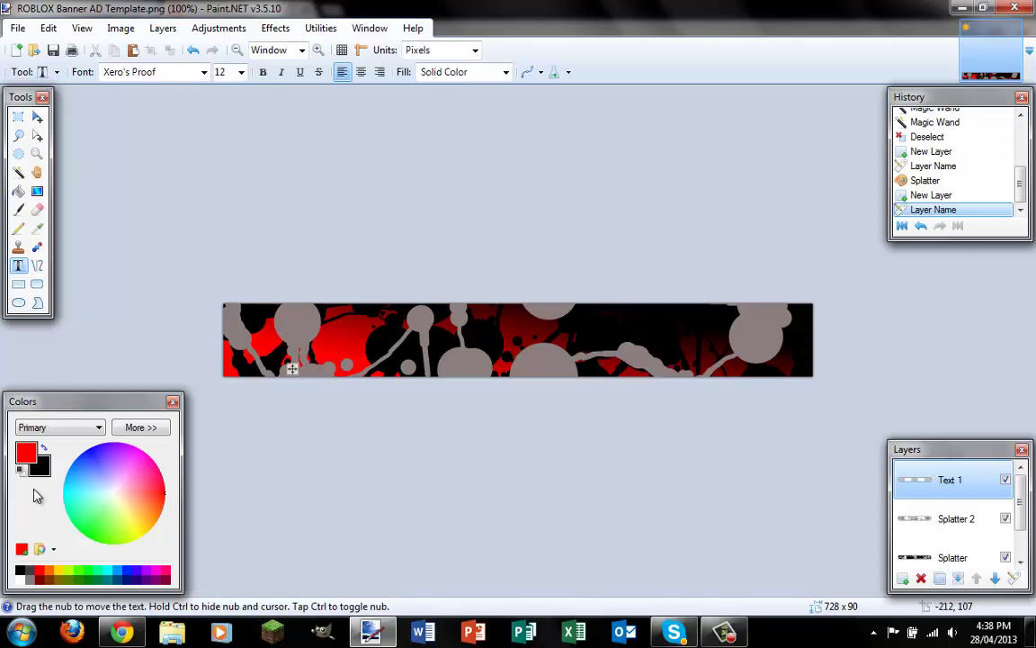
left_click(19, 579)
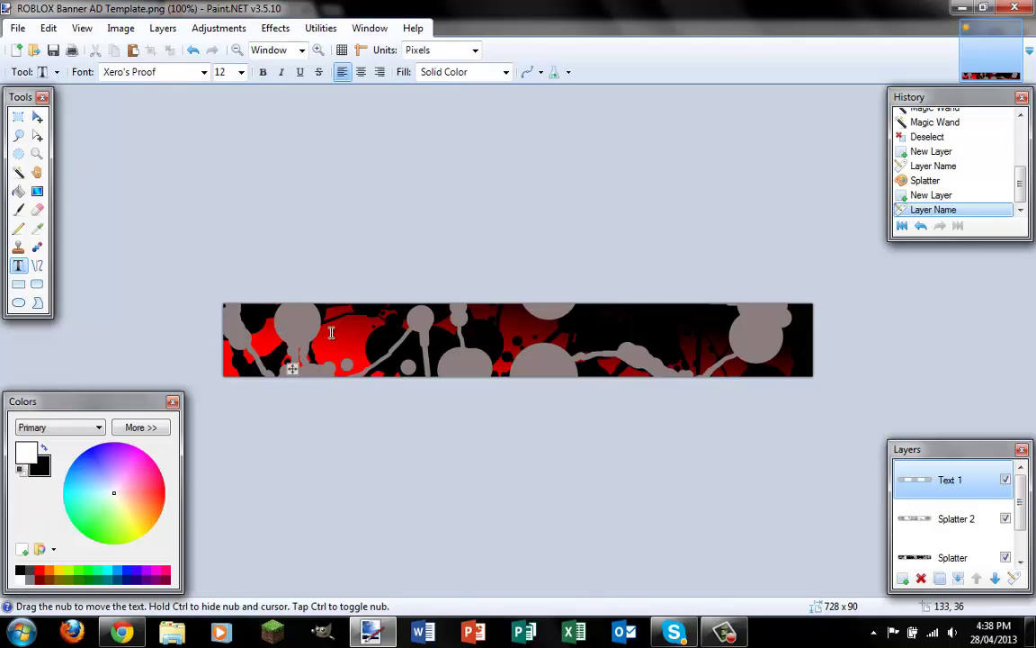
Type a first white 'AD EXAMPLE' on the banner.
left_click(305, 335)
type("AD")
key("BackSpace")
key("BackSpace")
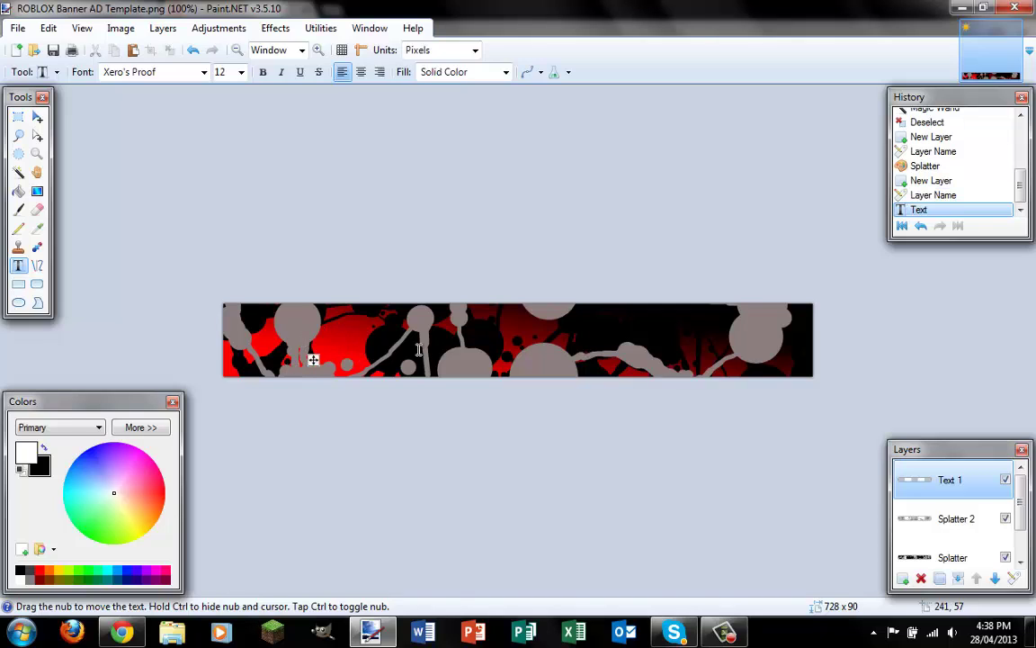
type("AD")
type(" EXAMPLE")
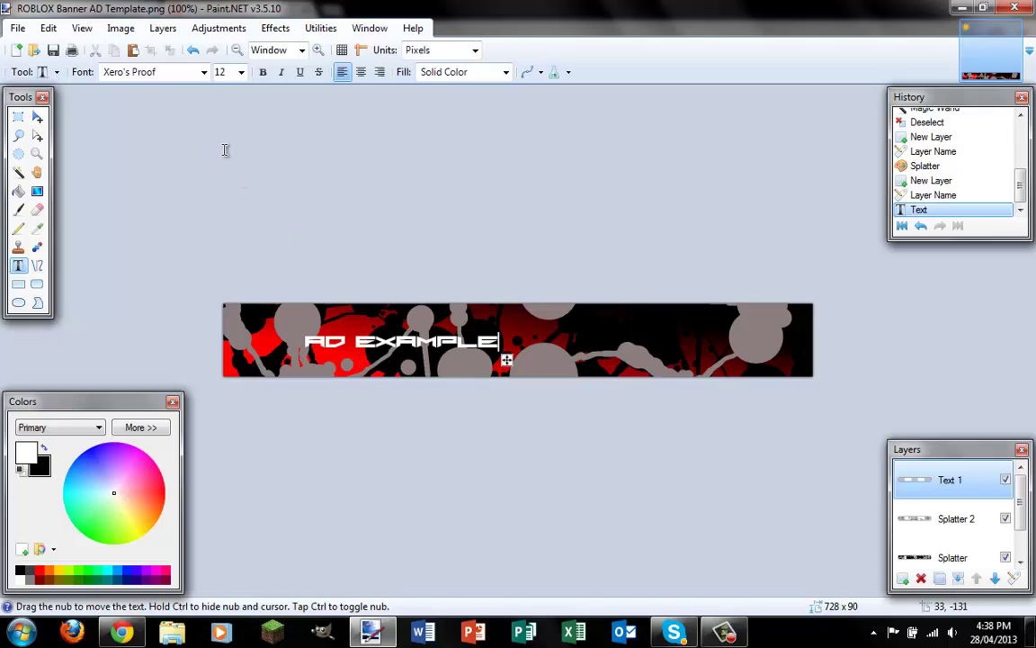
left_click(37, 117)
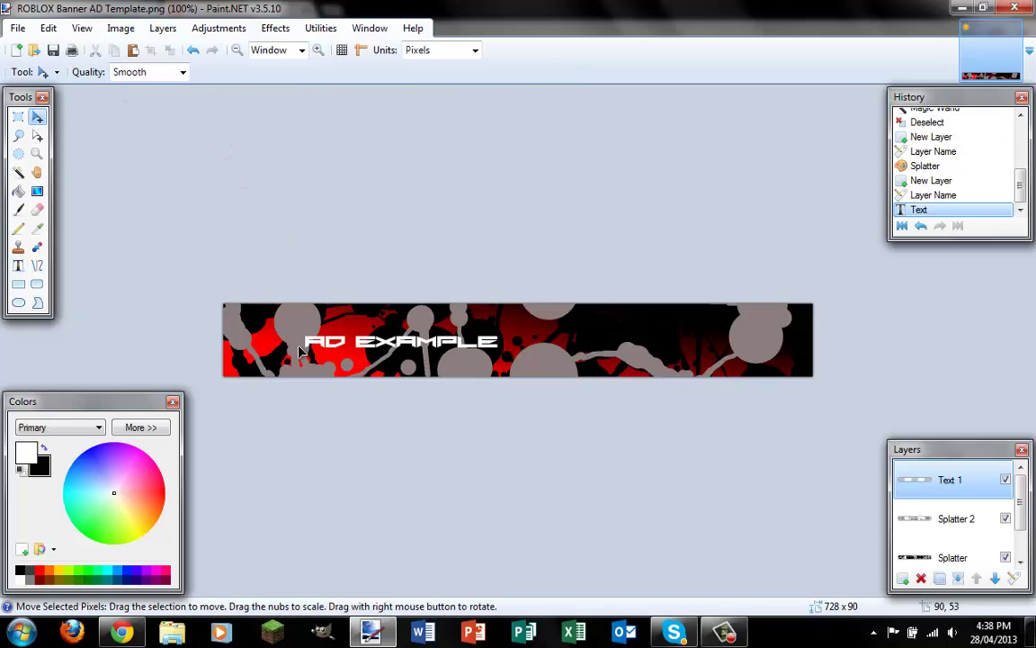
left_click(18, 265)
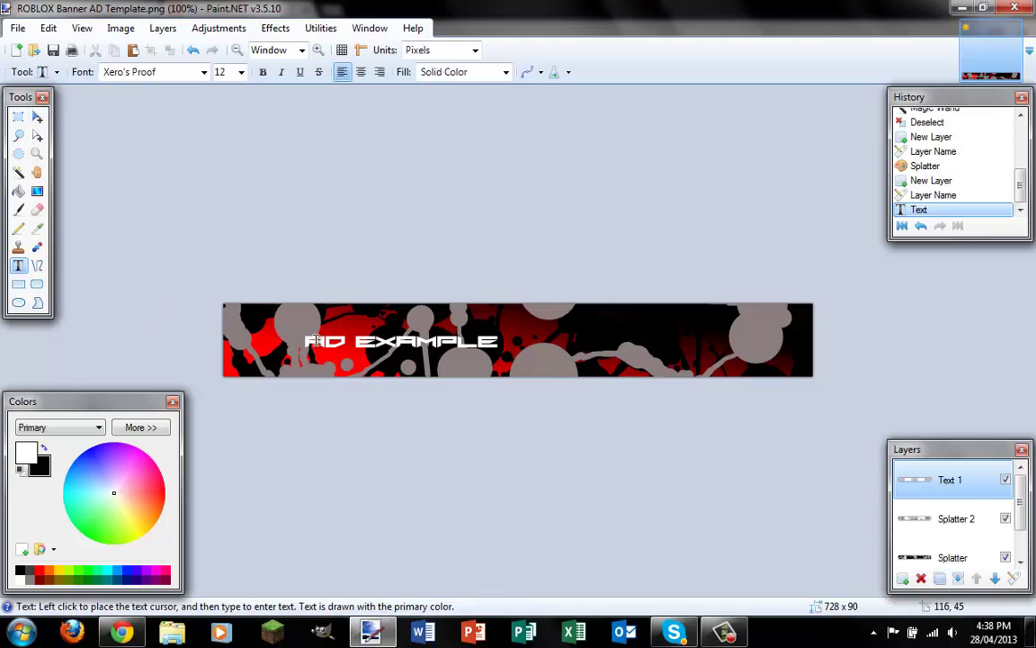
left_click(317, 340)
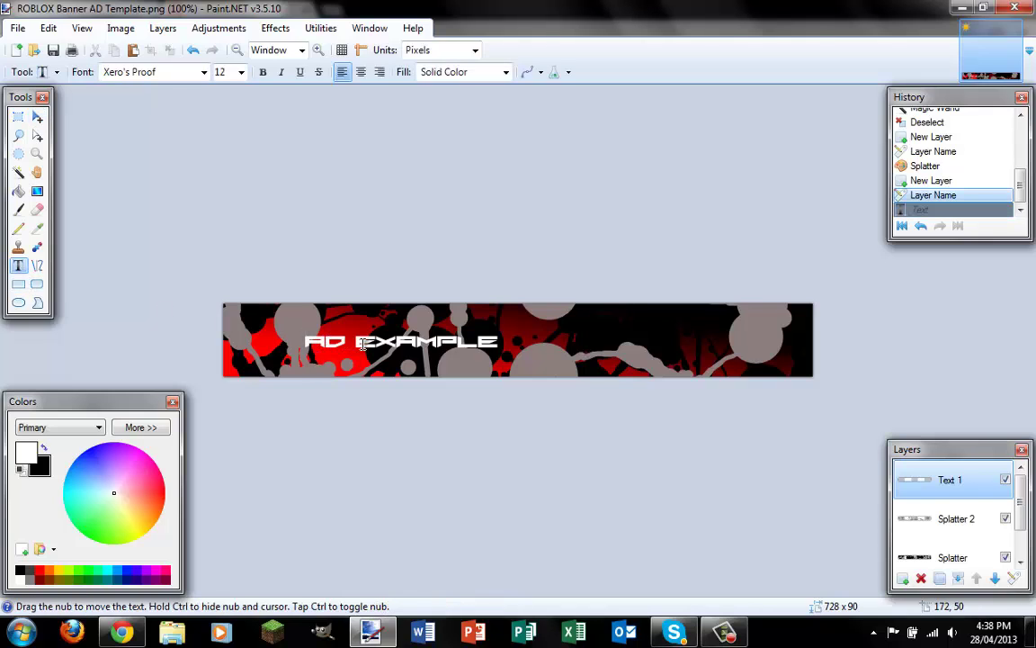
Undo it and retype 'AD EXAMPLE' higher on the banner at font size 28.
key("ctrl+z")
left_click(333, 324)
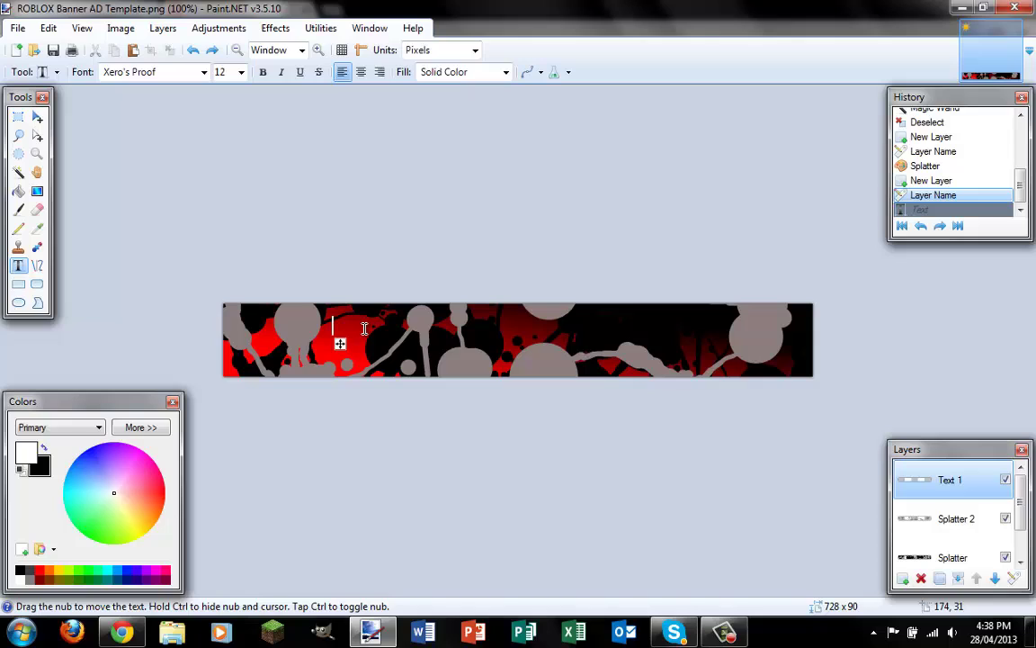
type("AD EXAM")
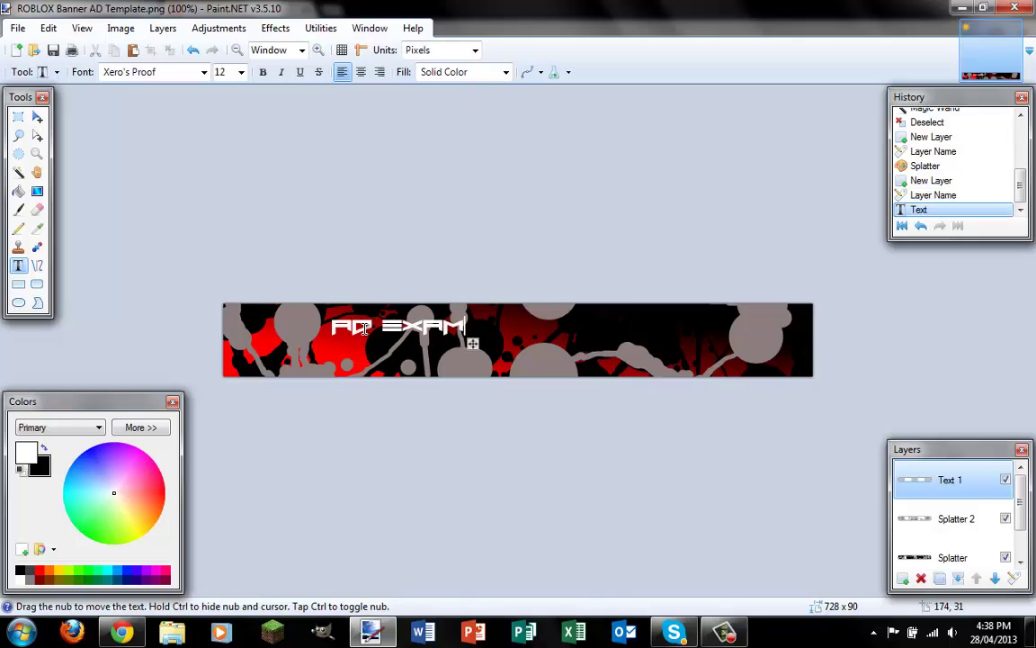
type("PLE")
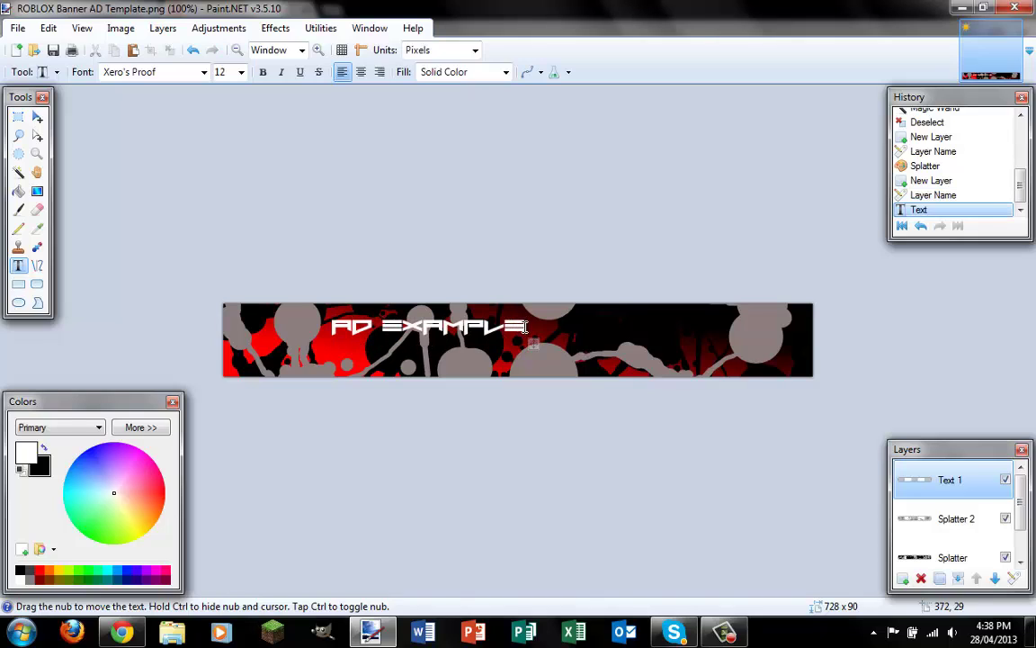
left_click(241, 72)
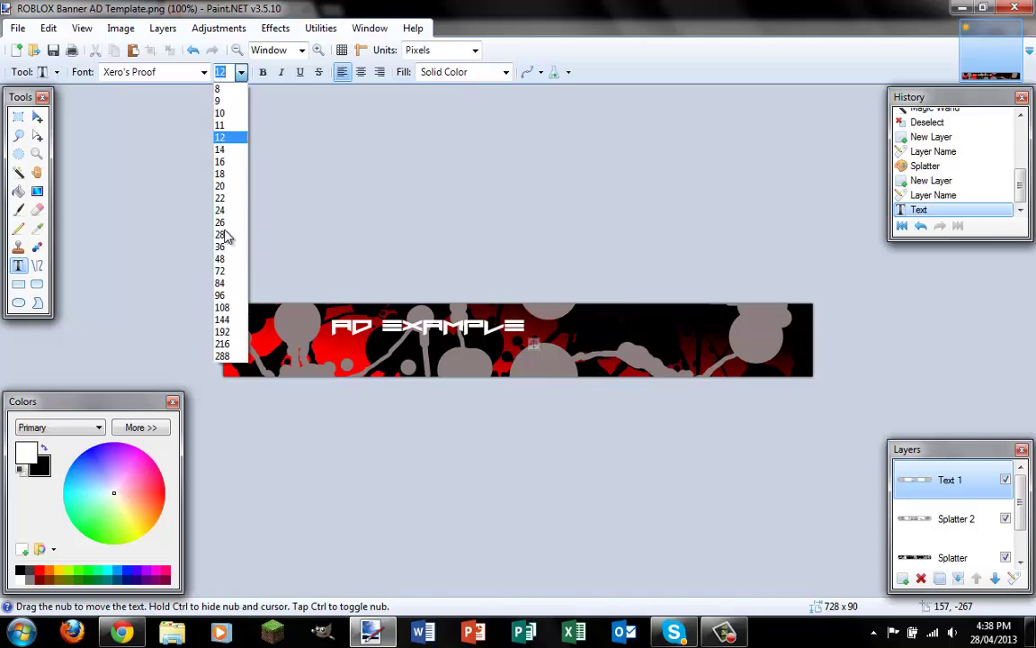
left_click(222, 234)
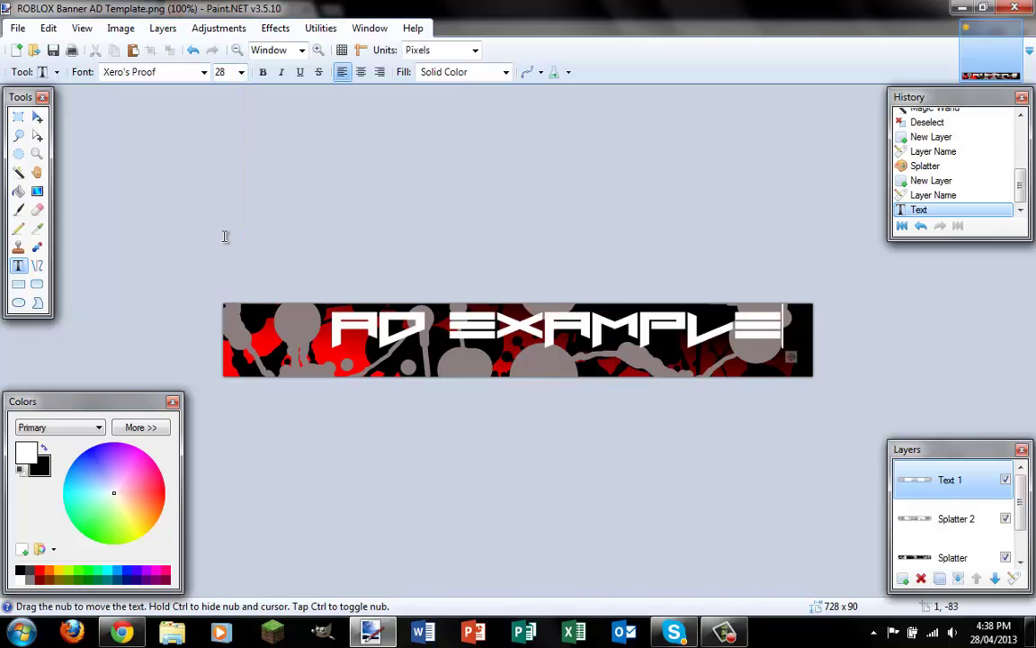
left_click(37, 117)
Select all the AD EXAMPLE text, stretch it wider and flatter, and move it near the banner's left edge.
key("ctrl+a")
left_click_drag(344, 331, 268, 342)
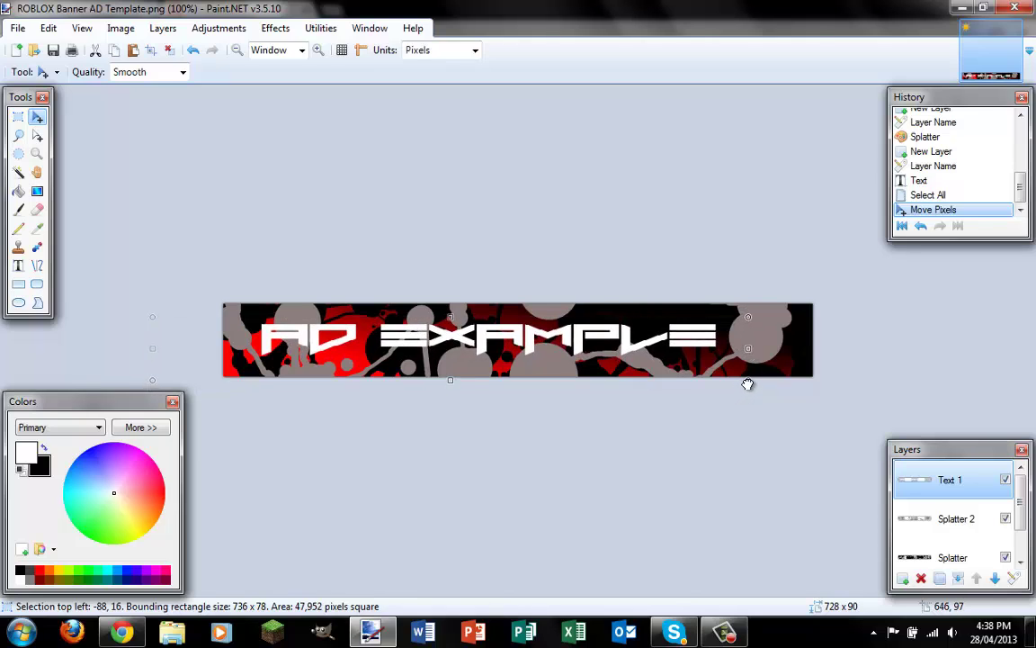
left_click_drag(740, 393, 760, 389)
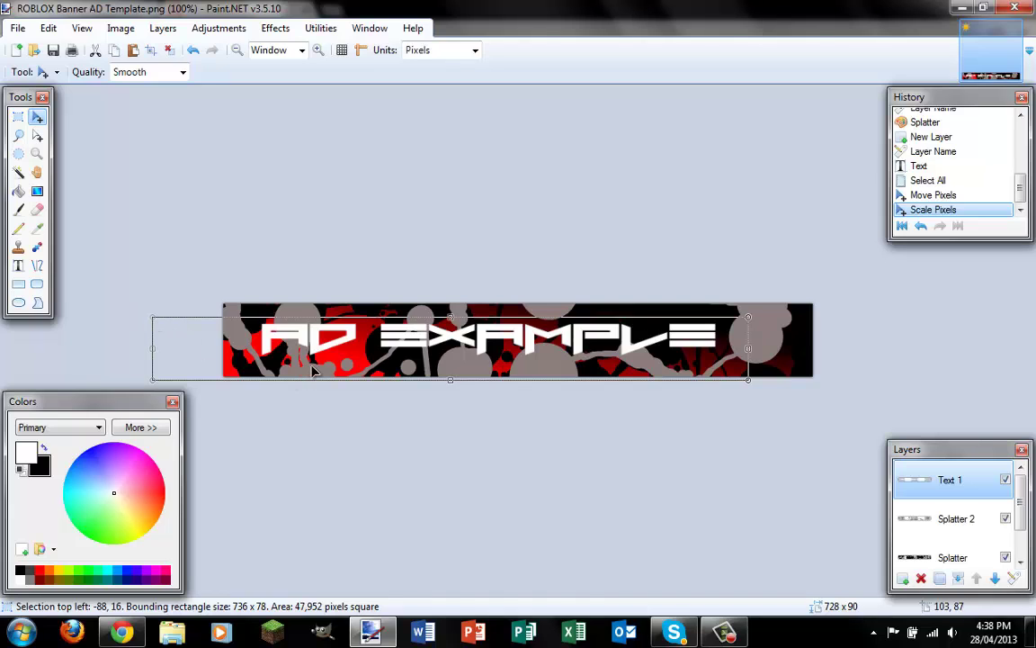
left_click_drag(313, 371, 277, 356)
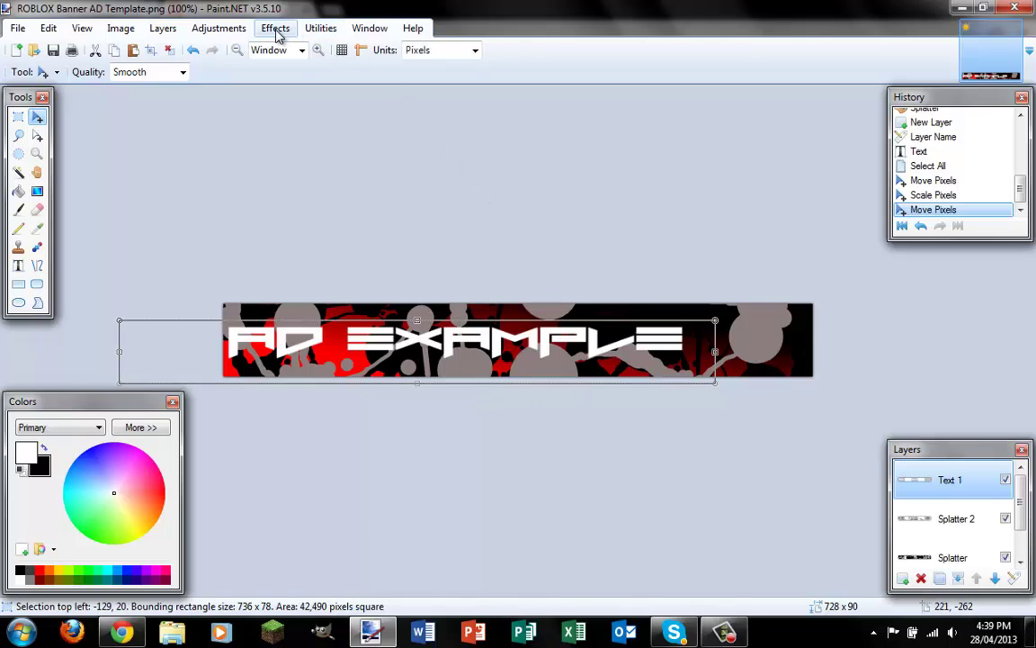
Apply the Outline Object effect to the AD EXAMPLE letters in black.
left_click(275, 28)
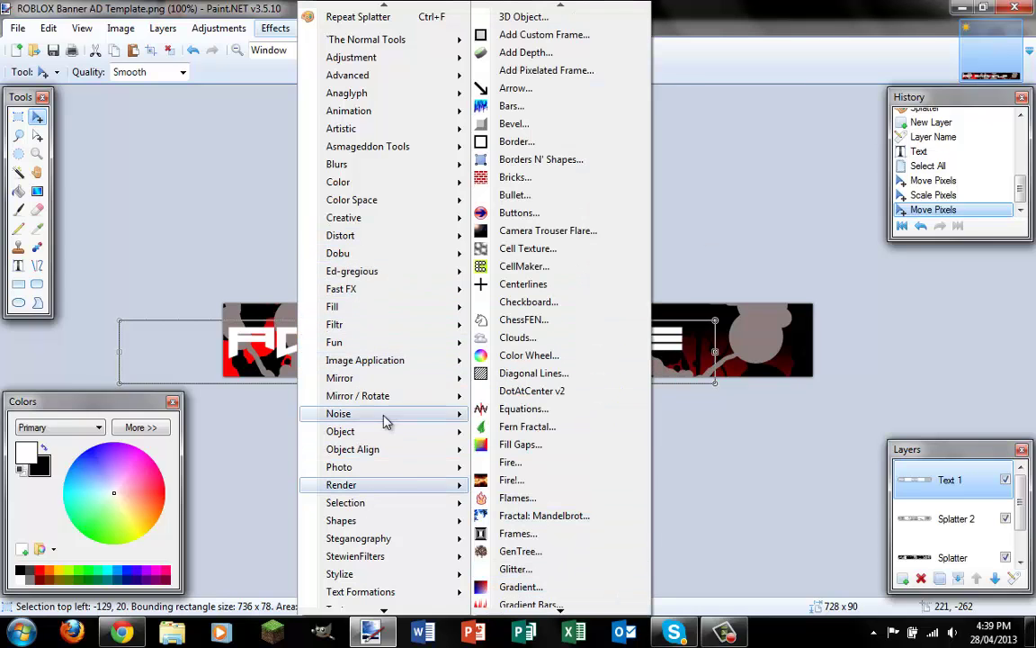
mouse_move(340, 431)
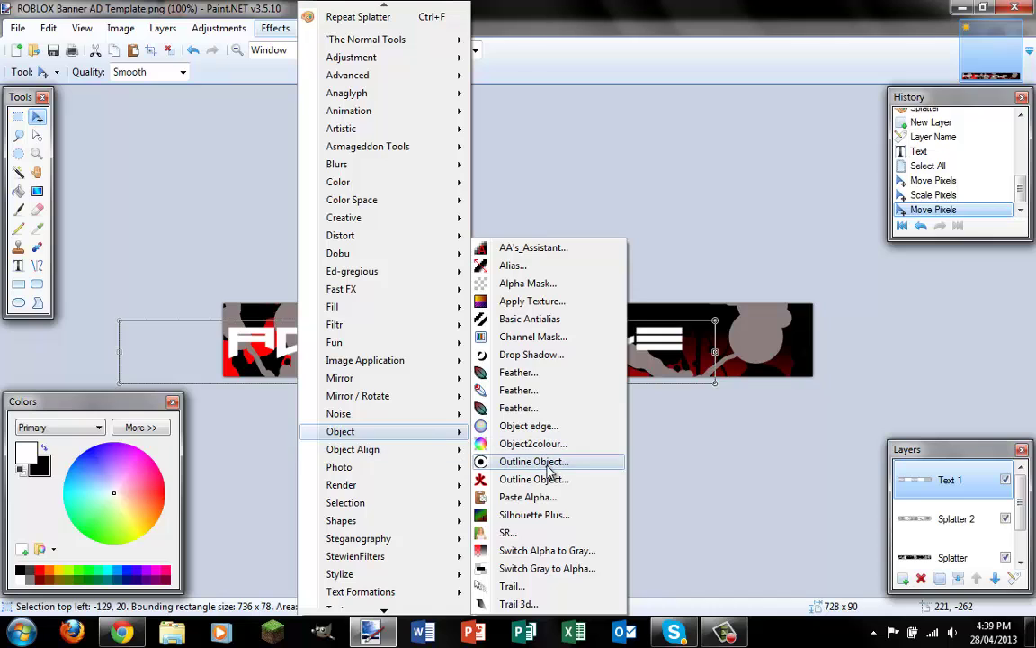
left_click(548, 466)
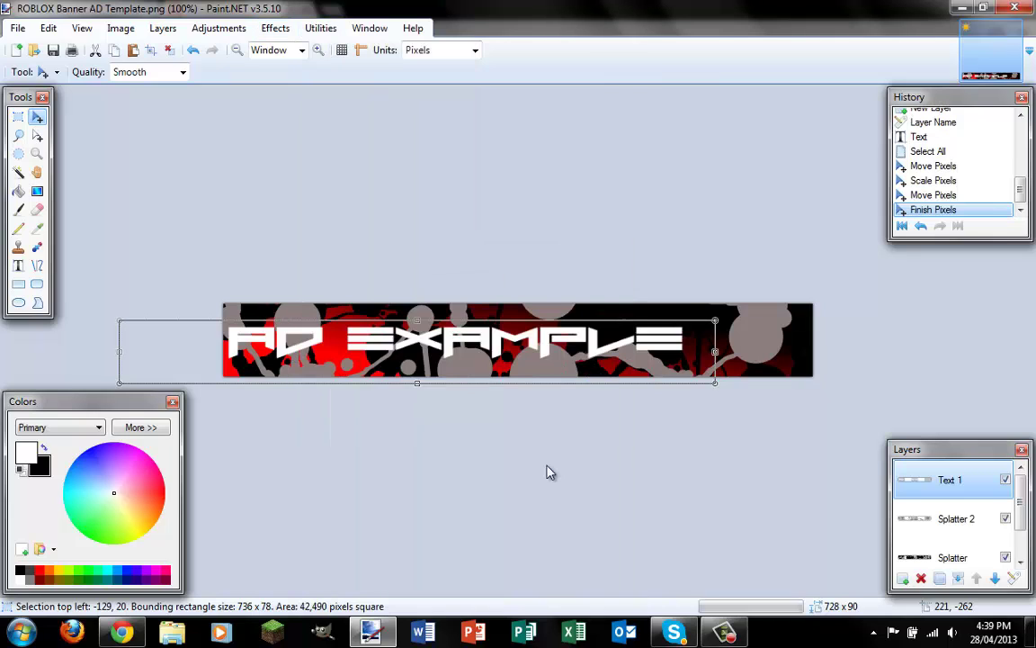
left_click(485, 341)
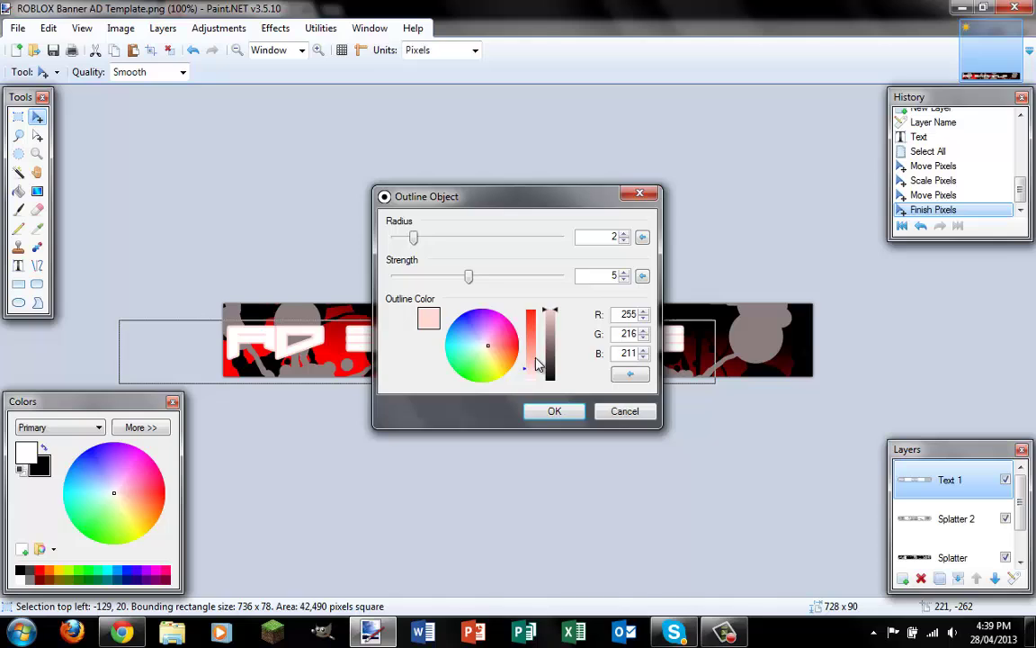
left_click_drag(549, 319, 553, 386)
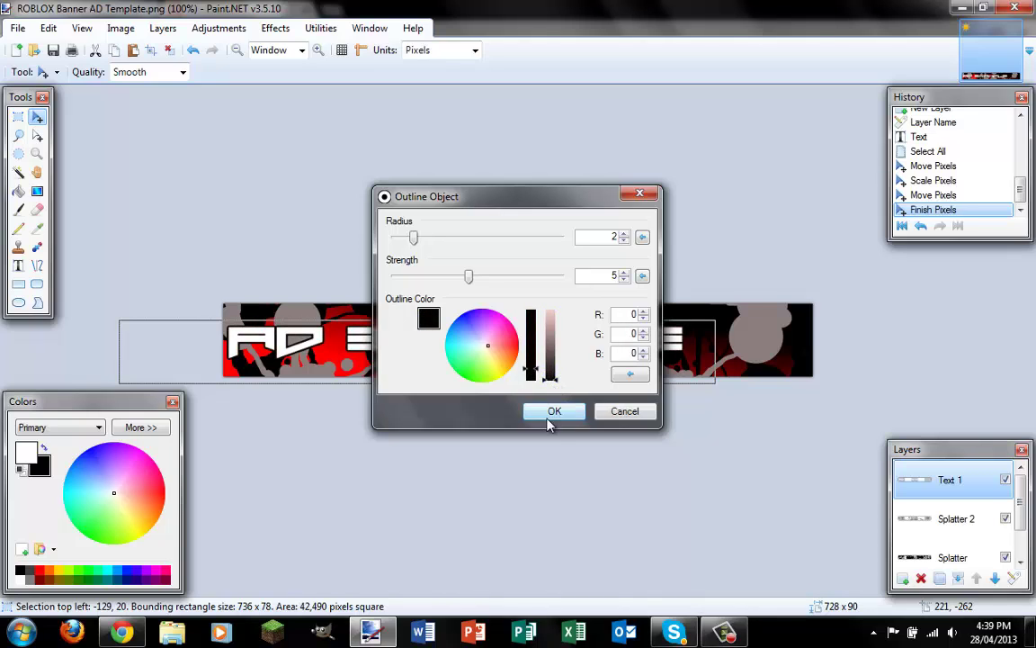
left_click(551, 411)
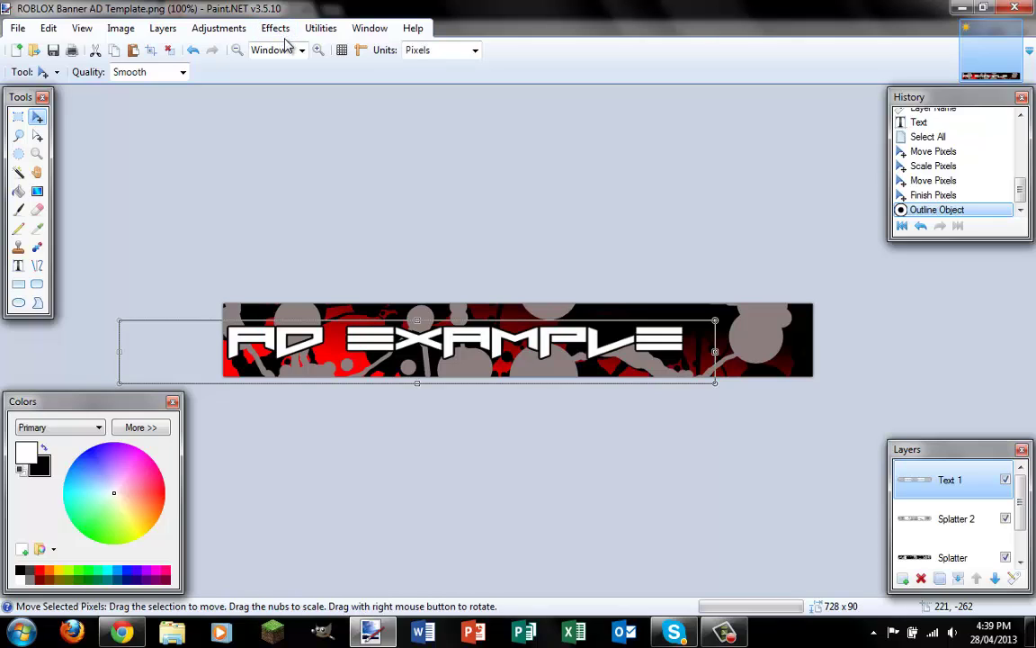
Apply a Trail effect to the outlined letters with set direction, spacing 5 and distance 38.
key("ctrl+f")
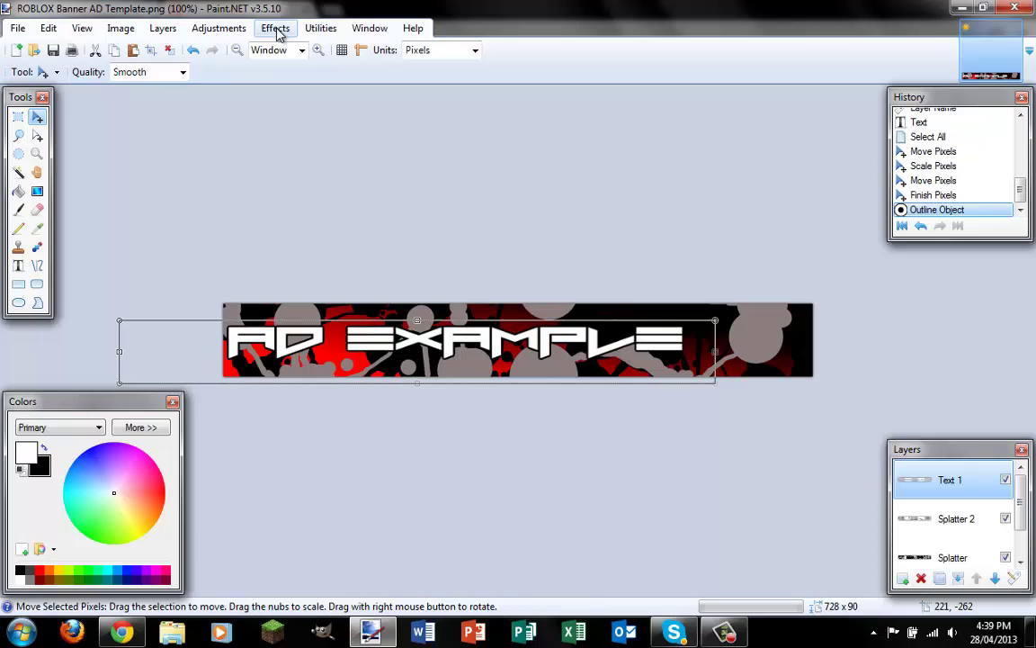
left_click(275, 28)
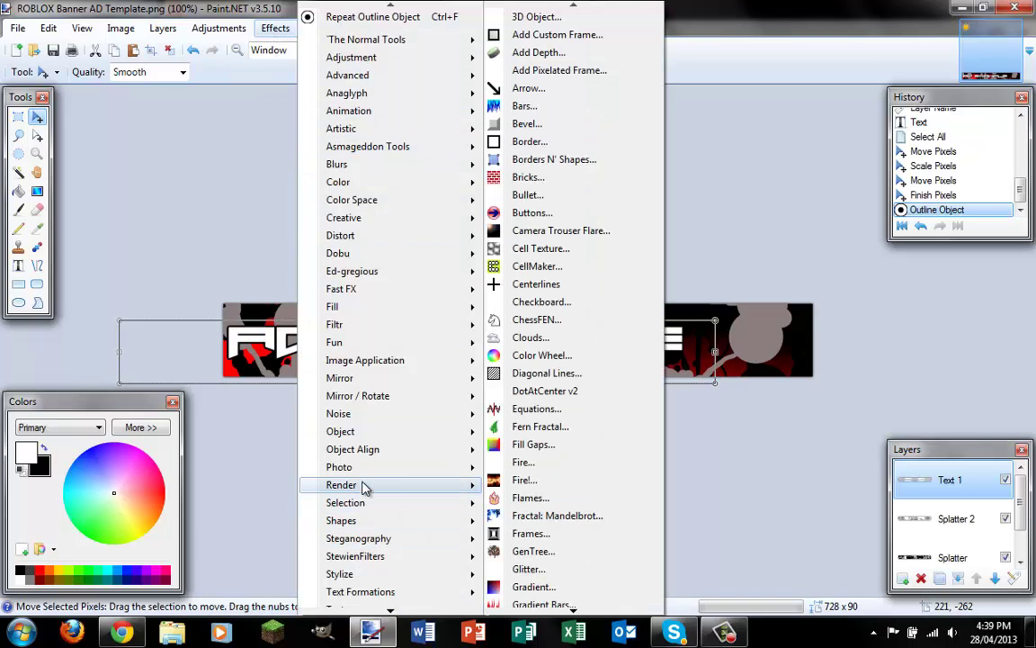
mouse_move(341, 432)
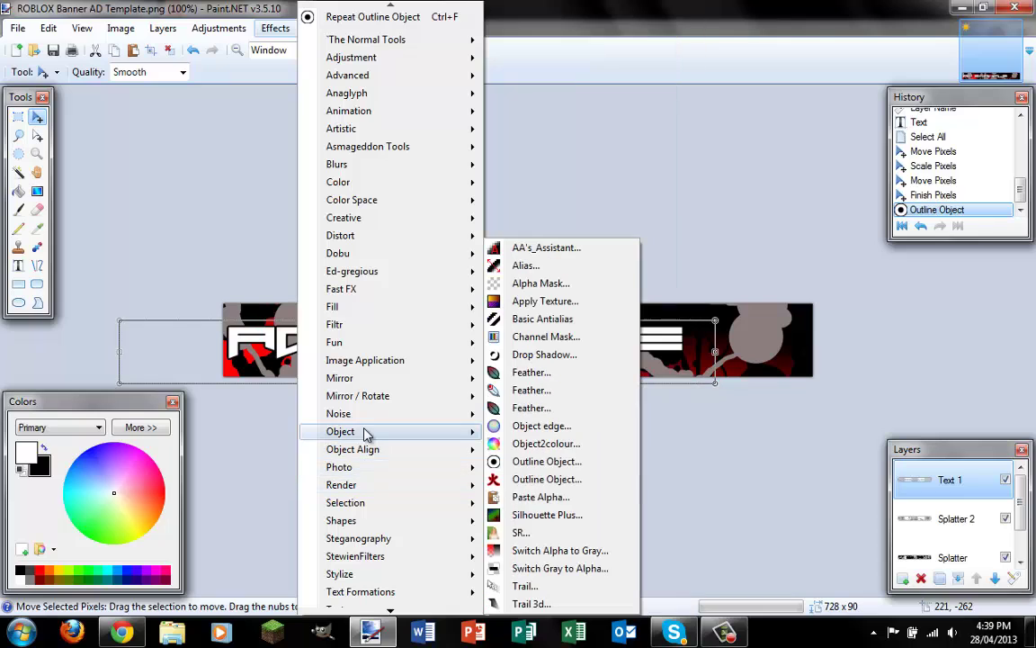
left_click(552, 586)
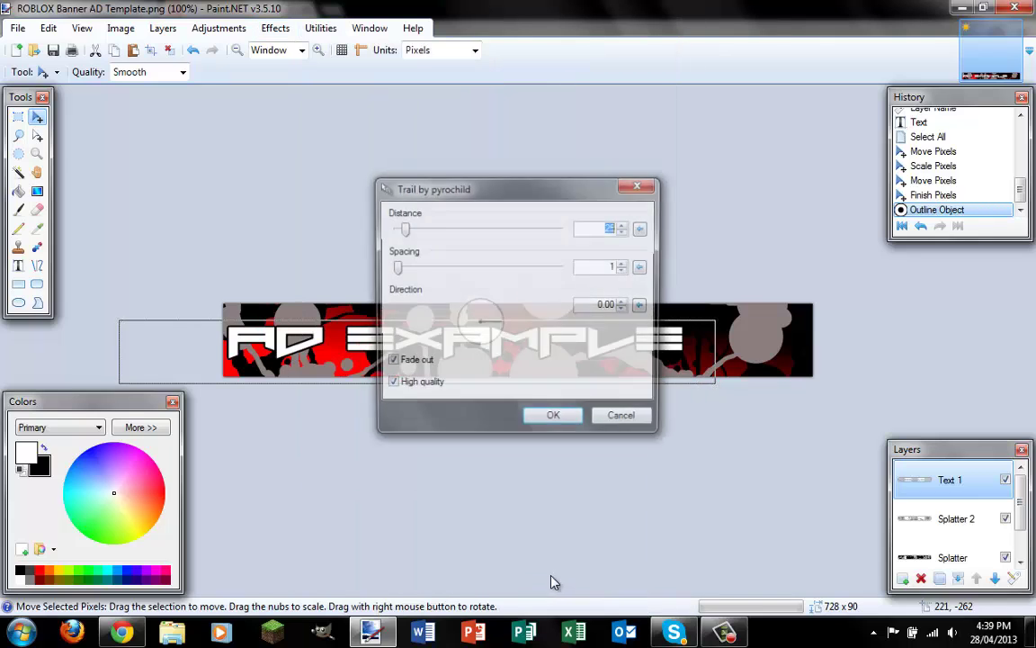
mouse_move(474, 316)
left_mouse_down()
mouse_move(468, 297)
mouse_move(532, 360)
left_mouse_up()
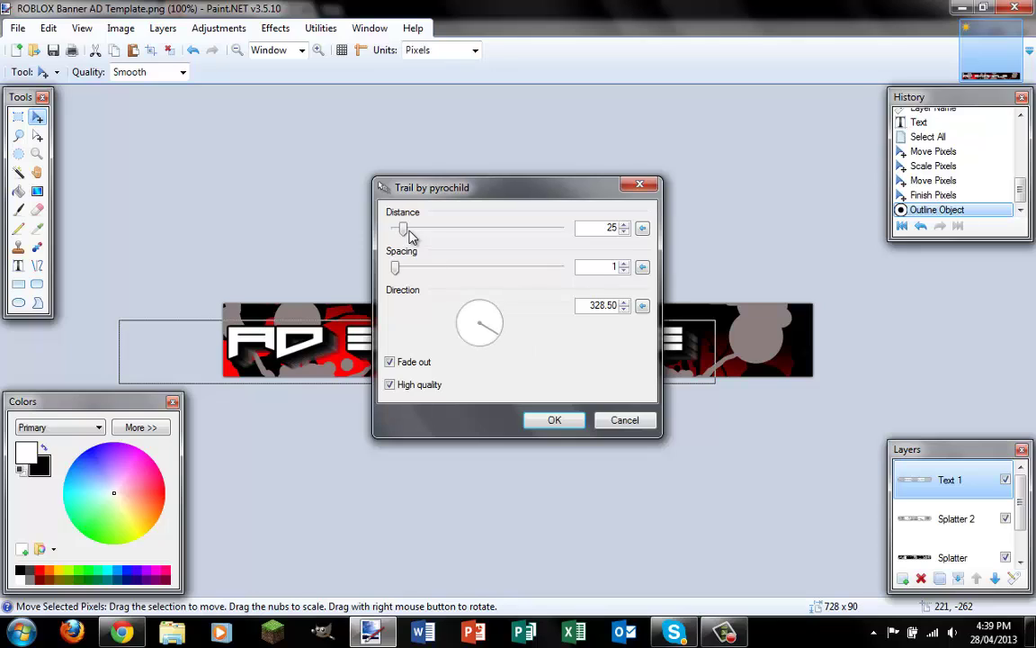
left_click_drag(395, 268, 405, 270)
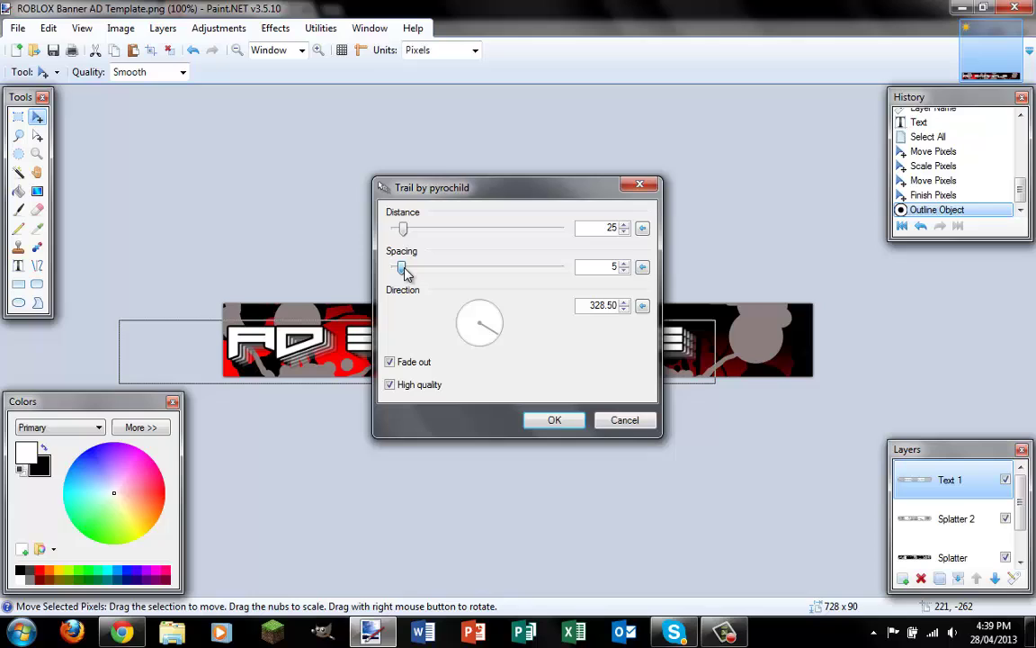
left_click_drag(402, 229, 406, 232)
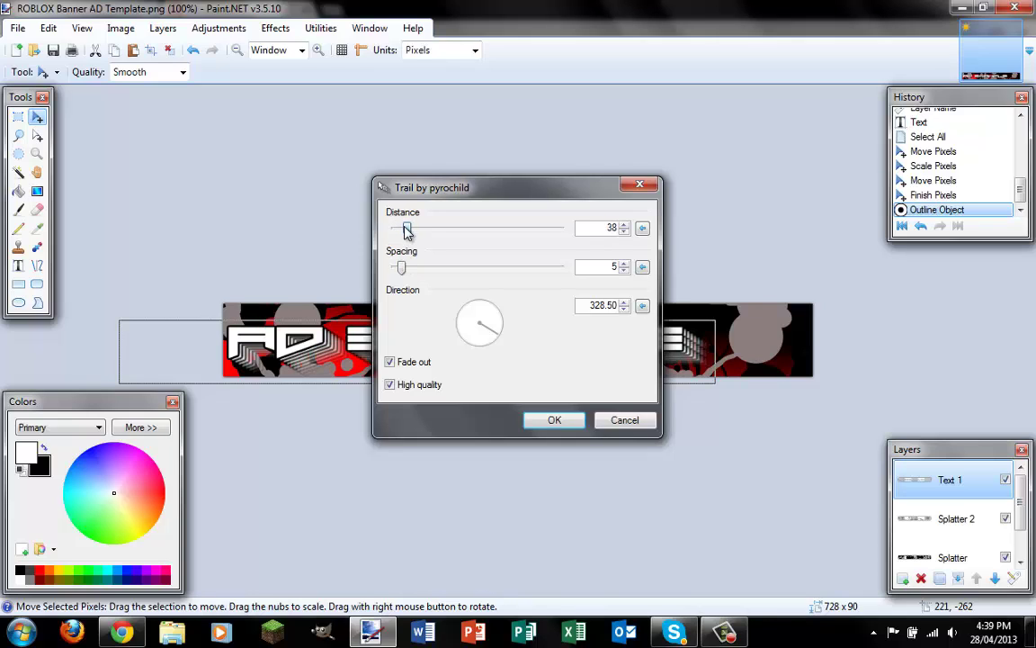
left_click(554, 420)
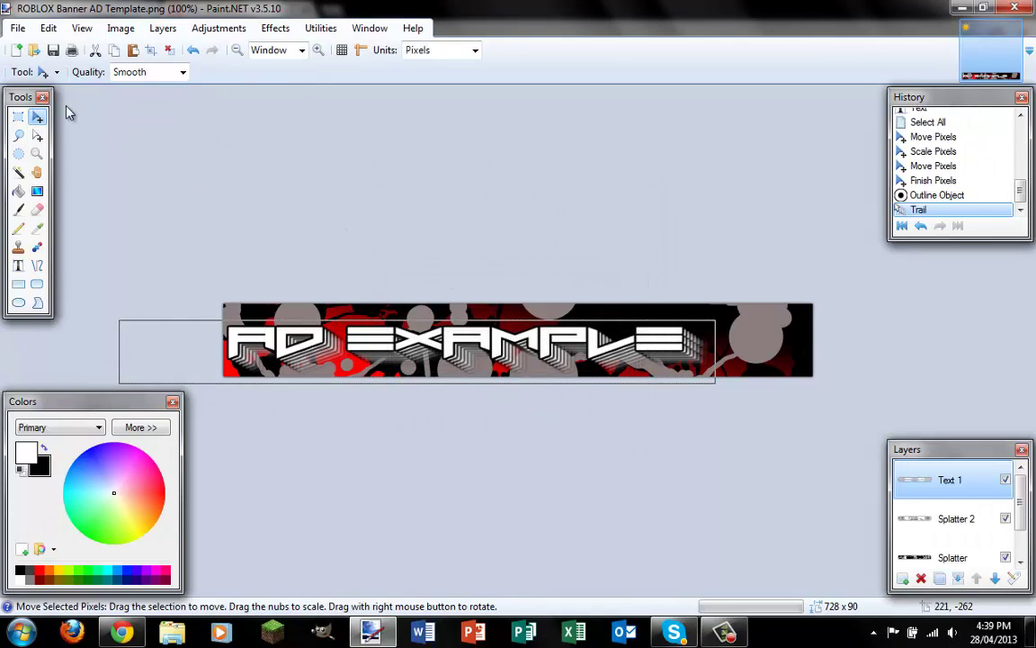
left_click(18, 117)
left_click(294, 215)
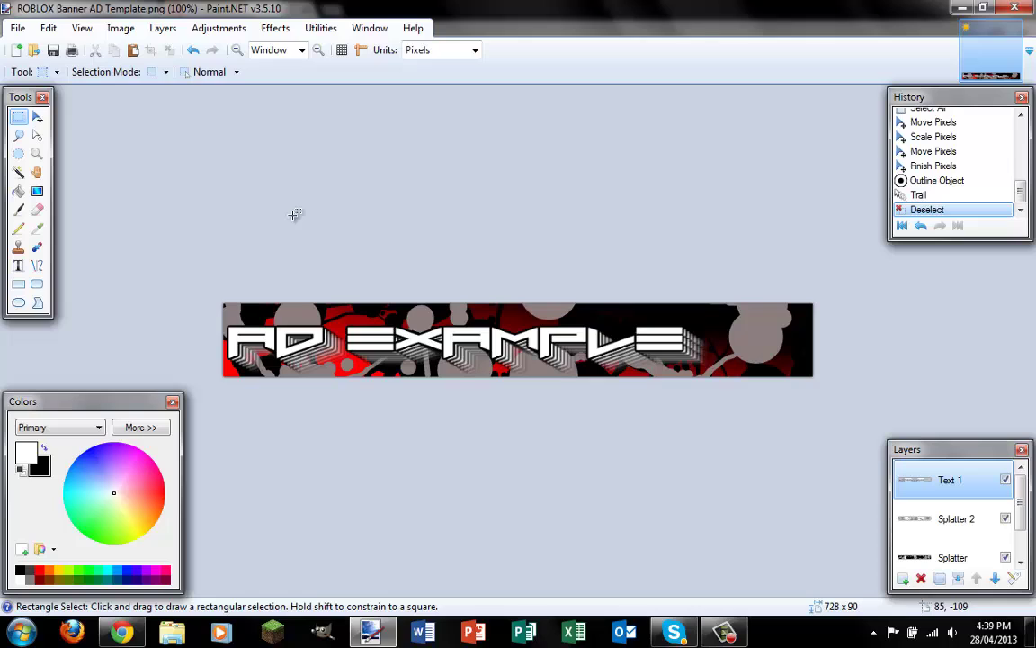
left_click(37, 117)
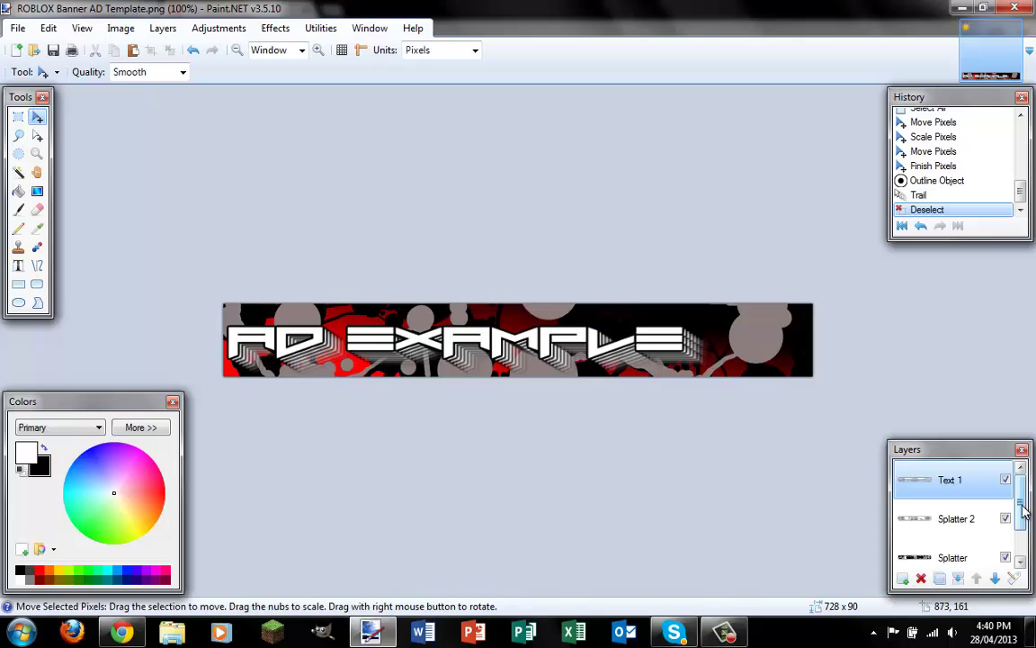
mouse_move(1022, 474)
left_mouse_down()
mouse_move(1024, 548)
mouse_move(1019, 498)
left_mouse_up()
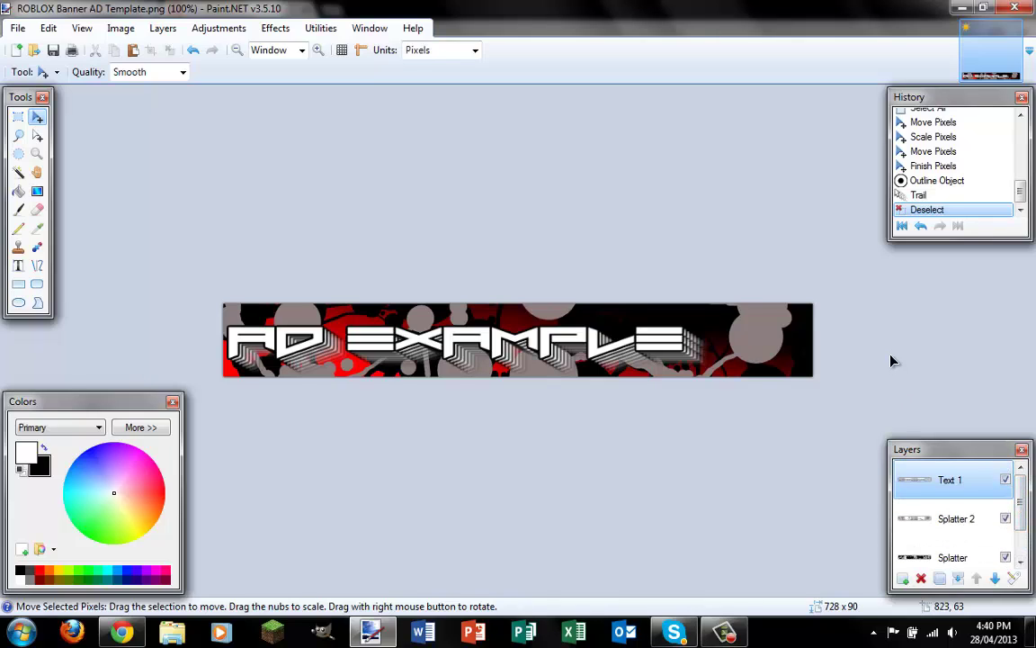